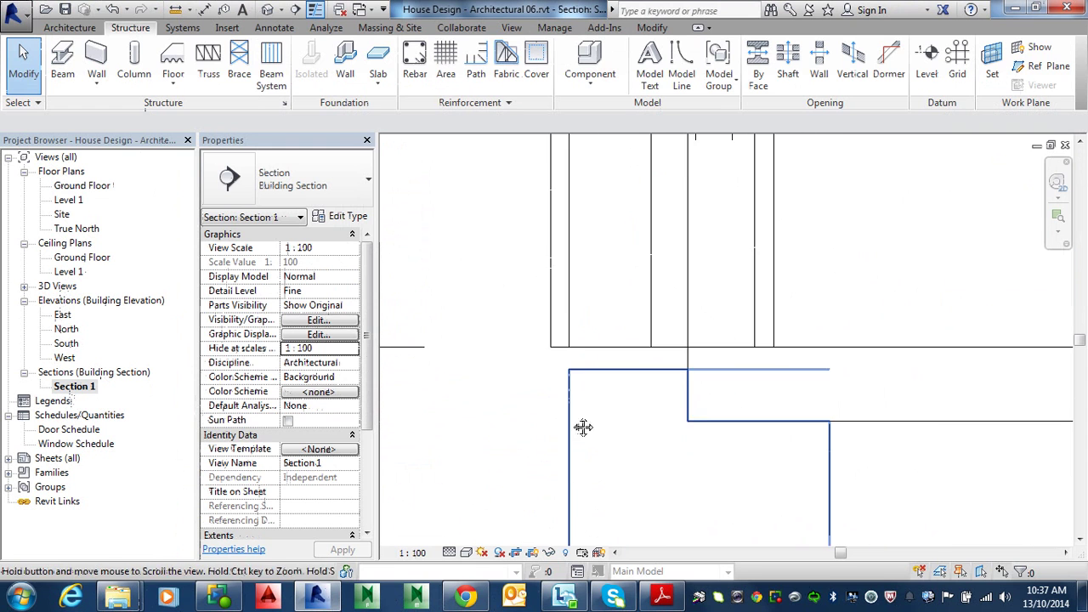
Try to stretch the base of the brick veneer wall down to the footing step in Section 1, with a base offset of -30.
{"action": "left_click", "coordinate": [610, 348]}
{"action": "scroll", "coordinate": [669, 364], "scroll_direction": "down", "scroll_amount": 5}
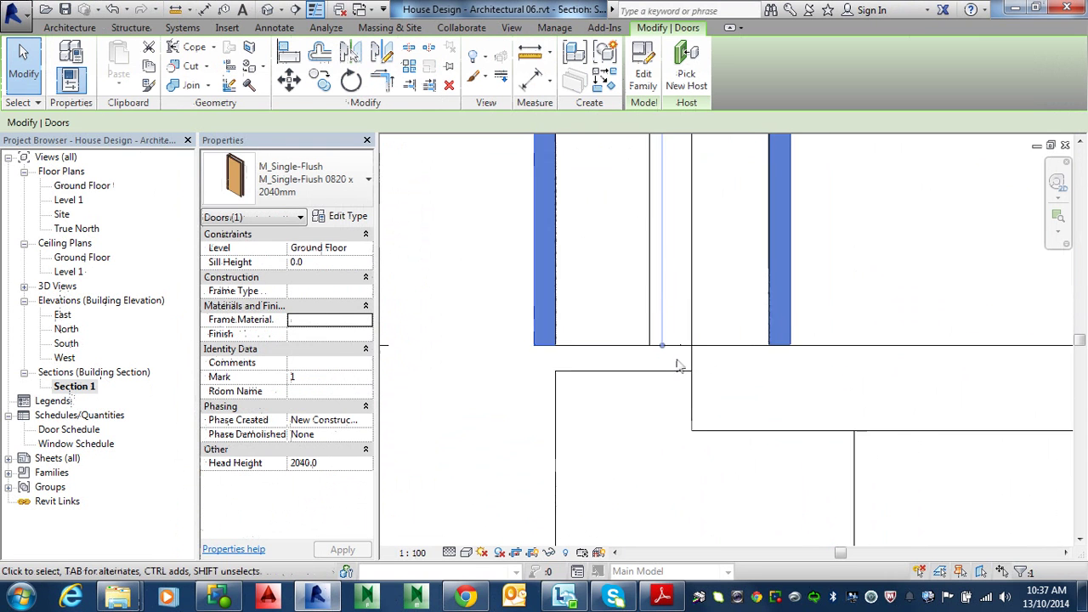
{"action": "middle_click_drag", "start_coordinate": [681, 364], "coordinate": [669, 507]}
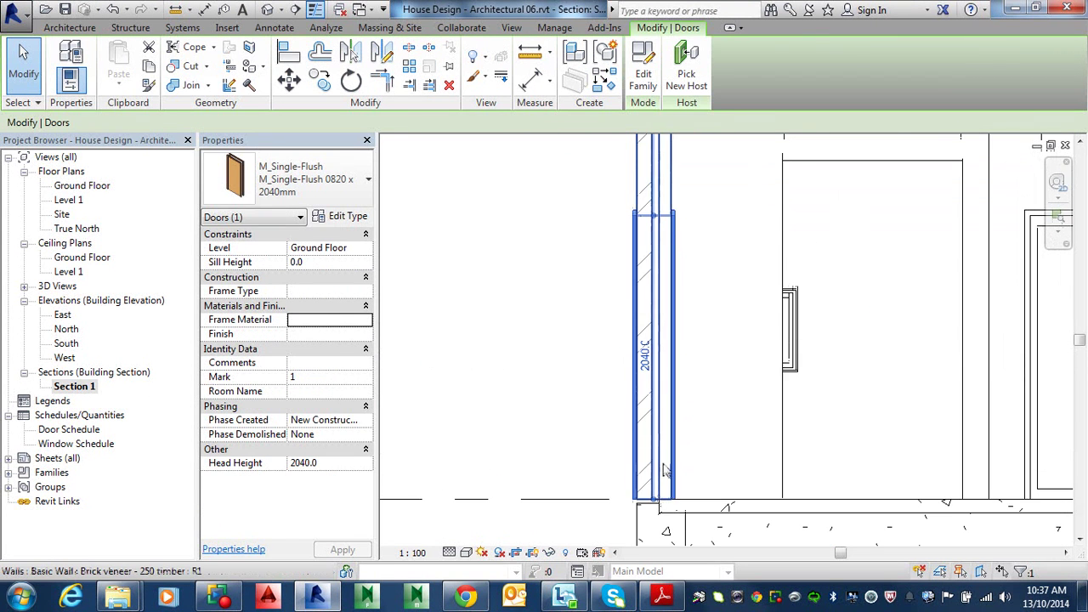
{"action": "key", "text": "Escape"}
{"action": "left_click", "coordinate": [651, 188]}
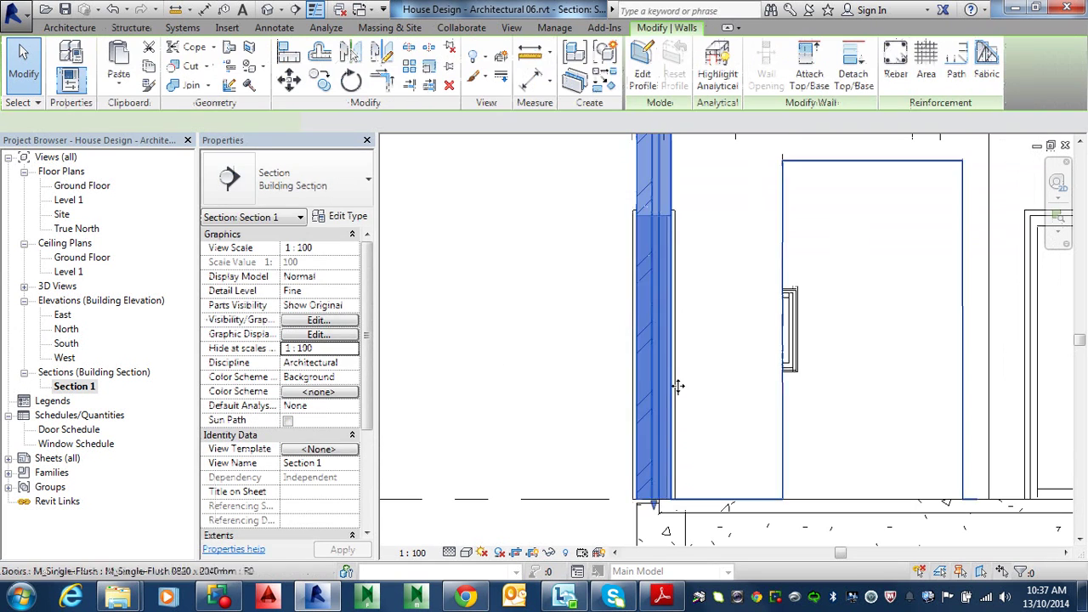
{"action": "scroll", "coordinate": [652, 501], "scroll_direction": "up", "scroll_amount": 4}
{"action": "middle_click_drag", "start_coordinate": [652, 503], "coordinate": [651, 357]}
{"action": "scroll", "coordinate": [650, 357], "scroll_direction": "up", "scroll_amount": 2}
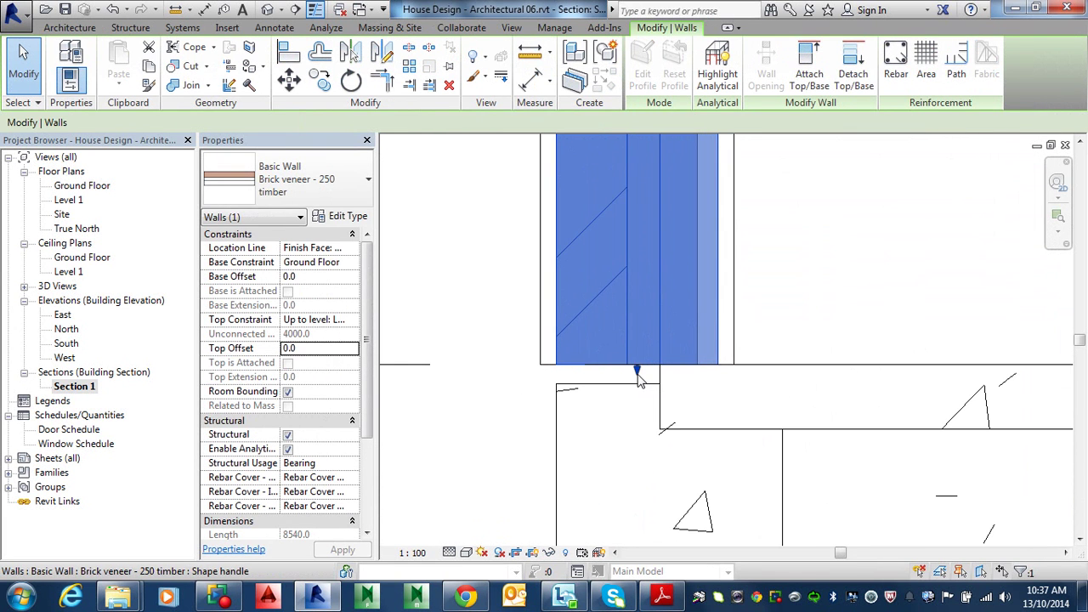
{"action": "left_click_drag", "start_coordinate": [641, 377], "coordinate": [636, 386]}
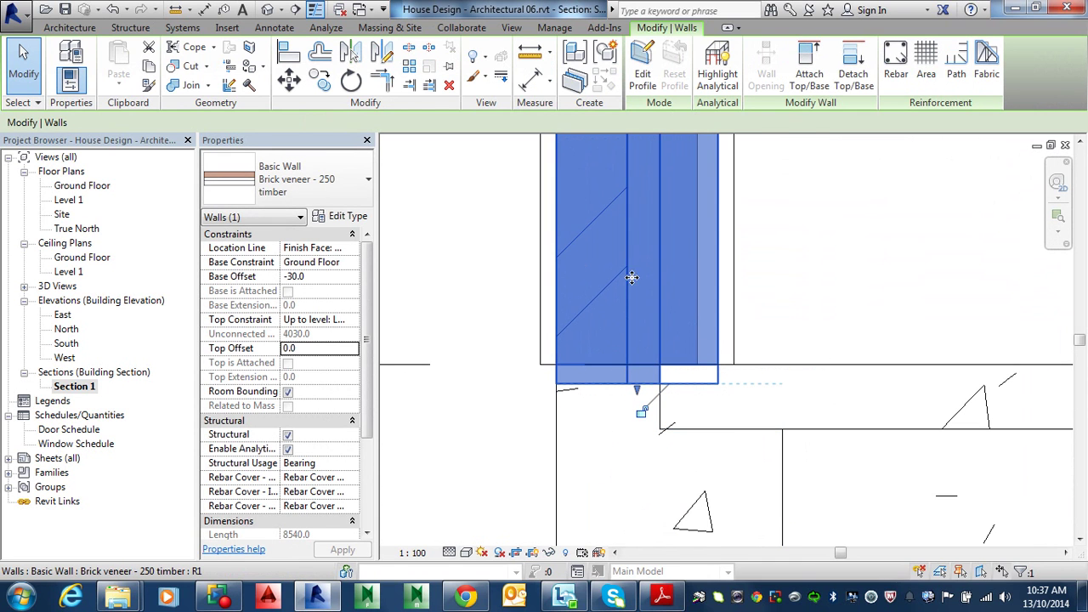
{"action": "key", "text": "Escape"}
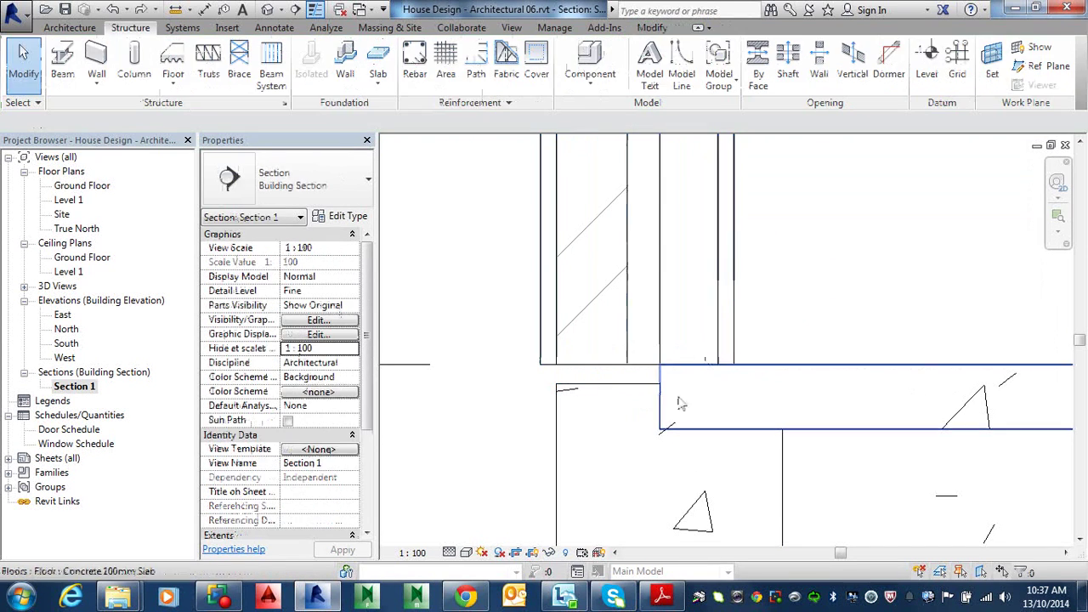
Display the Section 1 view in a shaded visual style with coloured wall and slab materials.
{"action": "left_click", "coordinate": [466, 553]}
{"action": "left_click", "coordinate": [505, 489]}
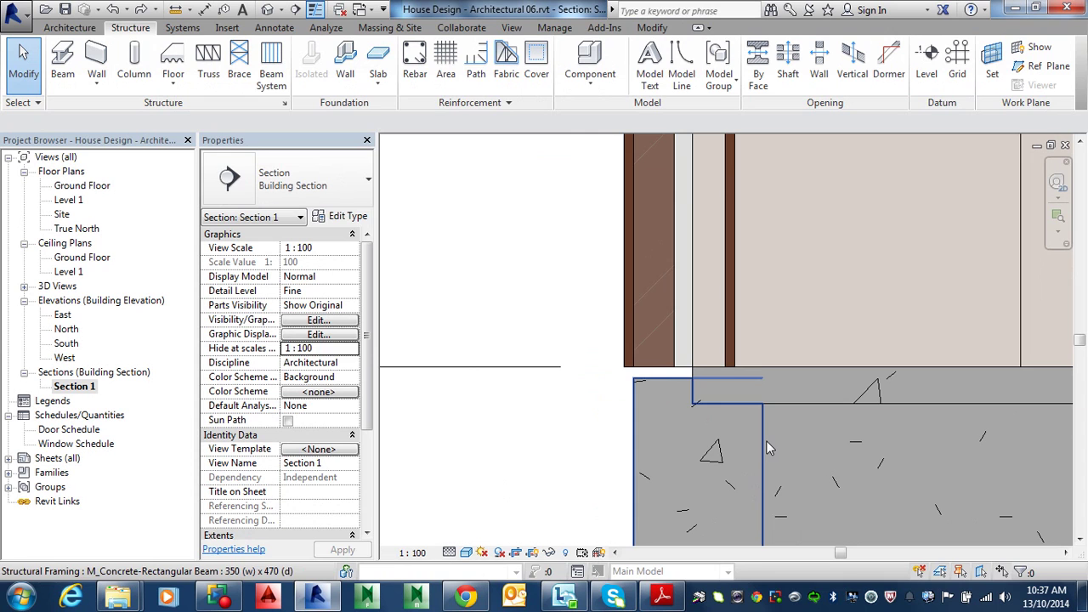
{"action": "scroll", "coordinate": [734, 367], "scroll_direction": "down", "scroll_amount": 4}
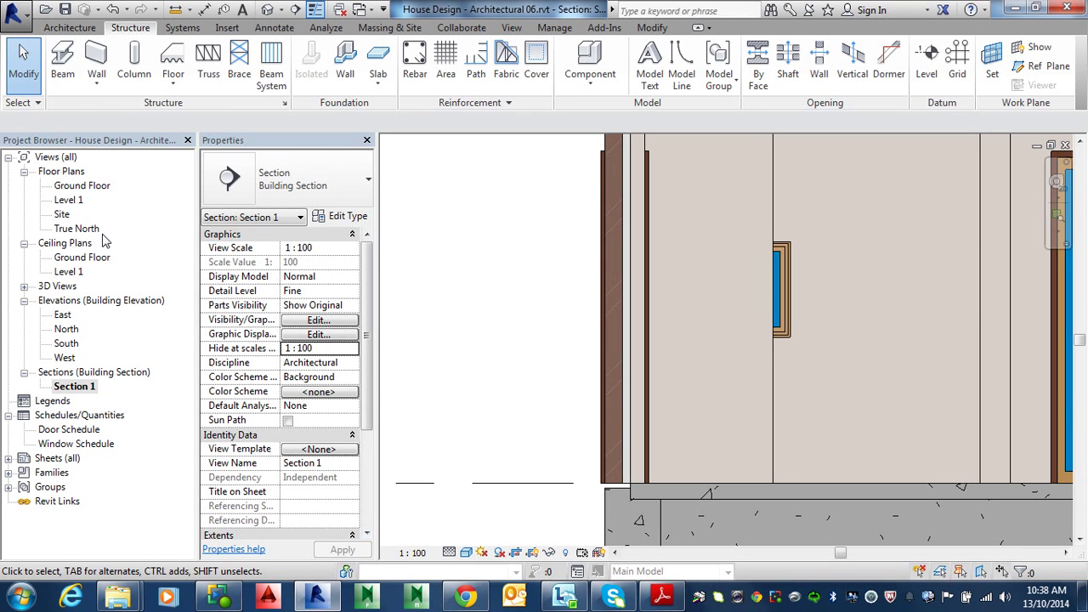
From the Ground Floor plan, open the structure of the west exterior wall's type, Brick veneer - 250 timber, for editing.
{"action": "double_click", "coordinate": [92, 190]}
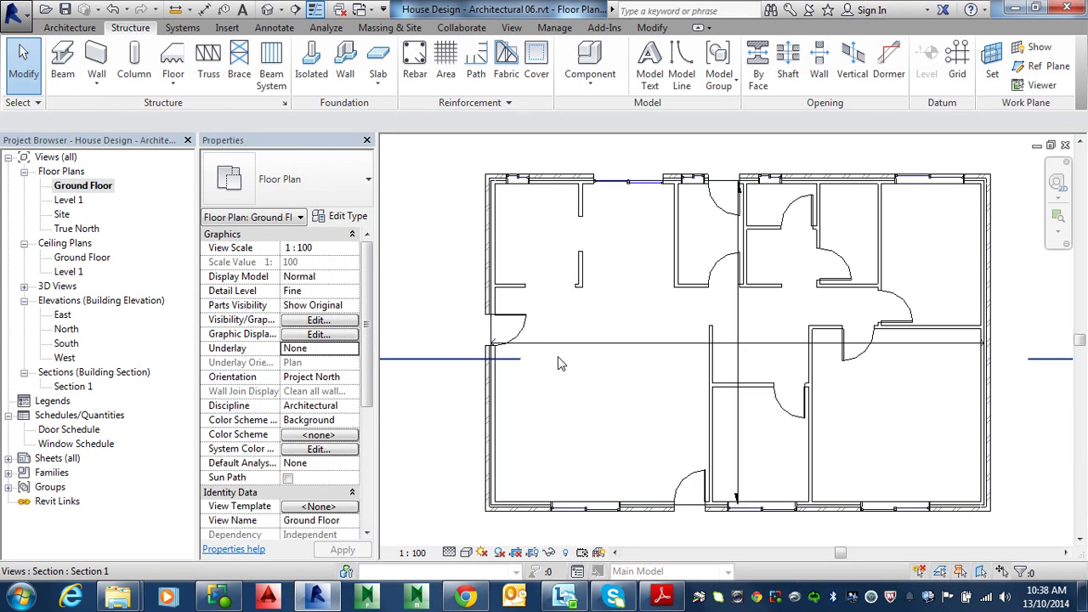
{"action": "left_click", "coordinate": [490, 280]}
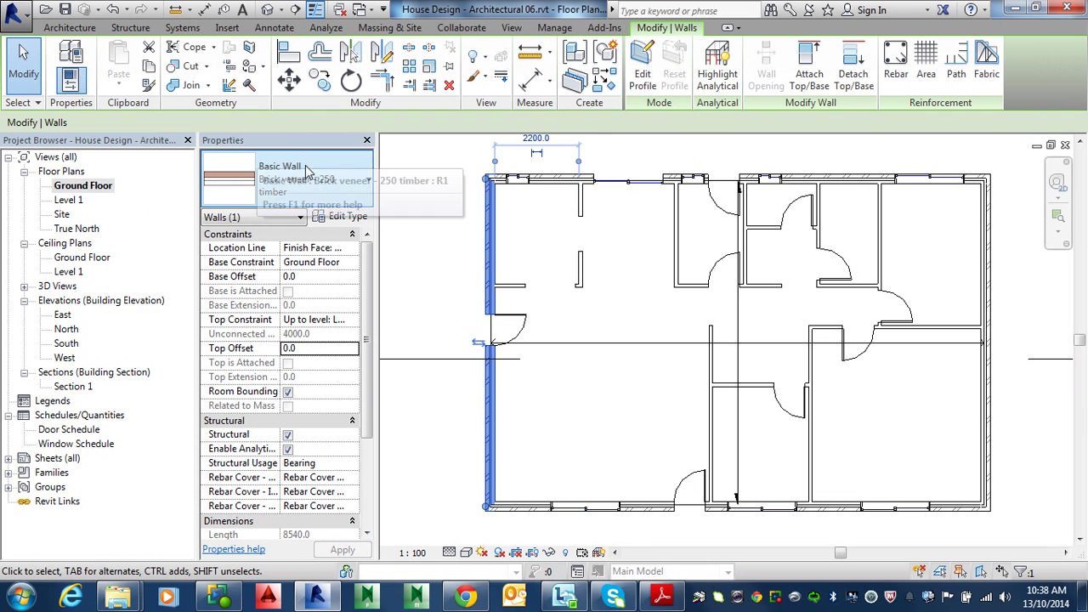
{"action": "left_click", "coordinate": [342, 220]}
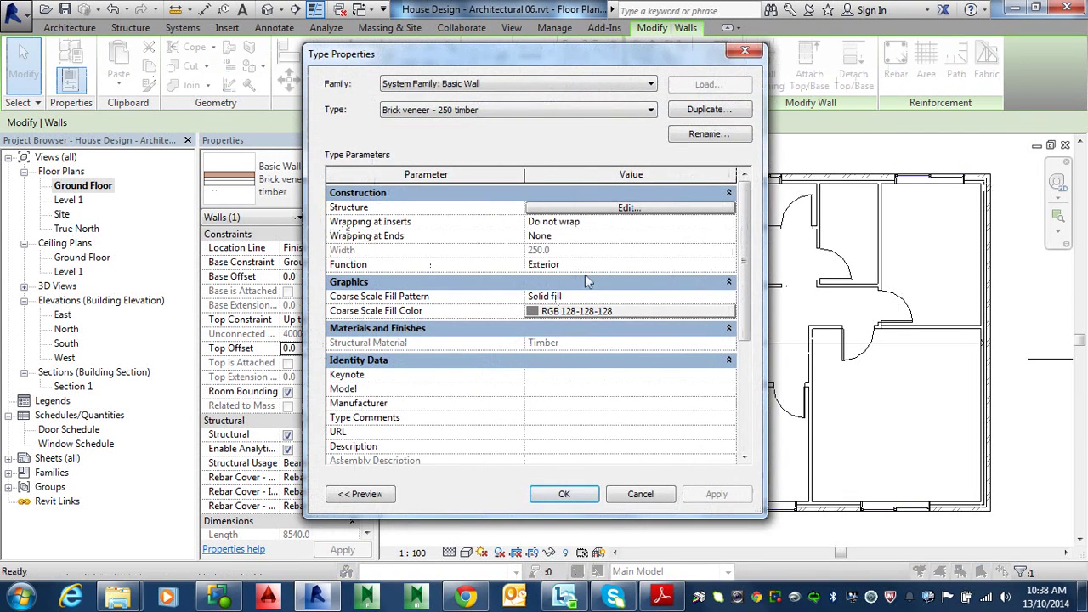
{"action": "left_click", "coordinate": [626, 208]}
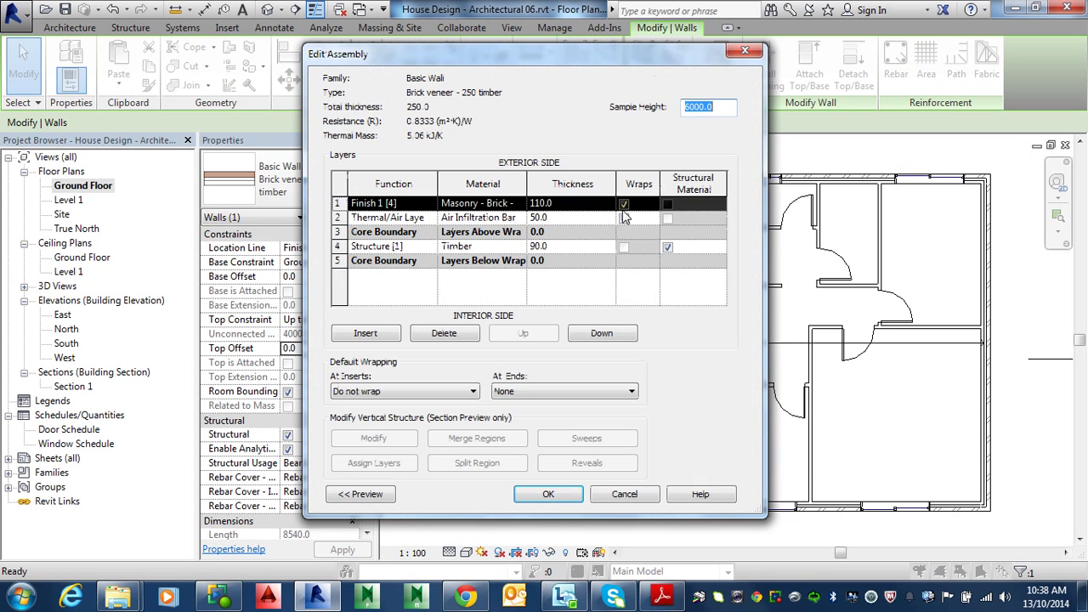
{"action": "left_click", "coordinate": [624, 495]}
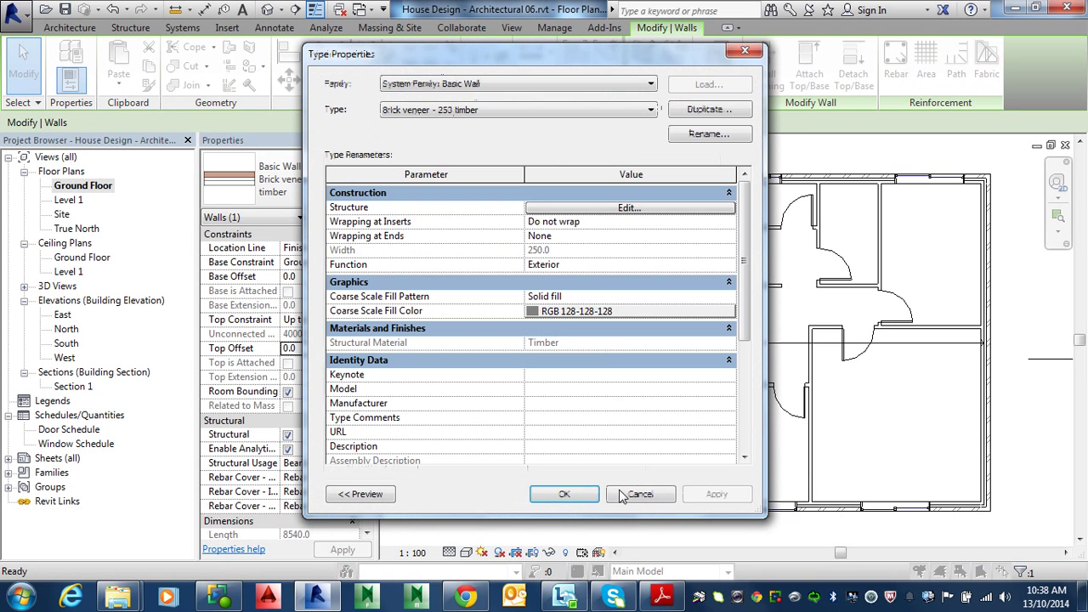
{"action": "left_click", "coordinate": [612, 208]}
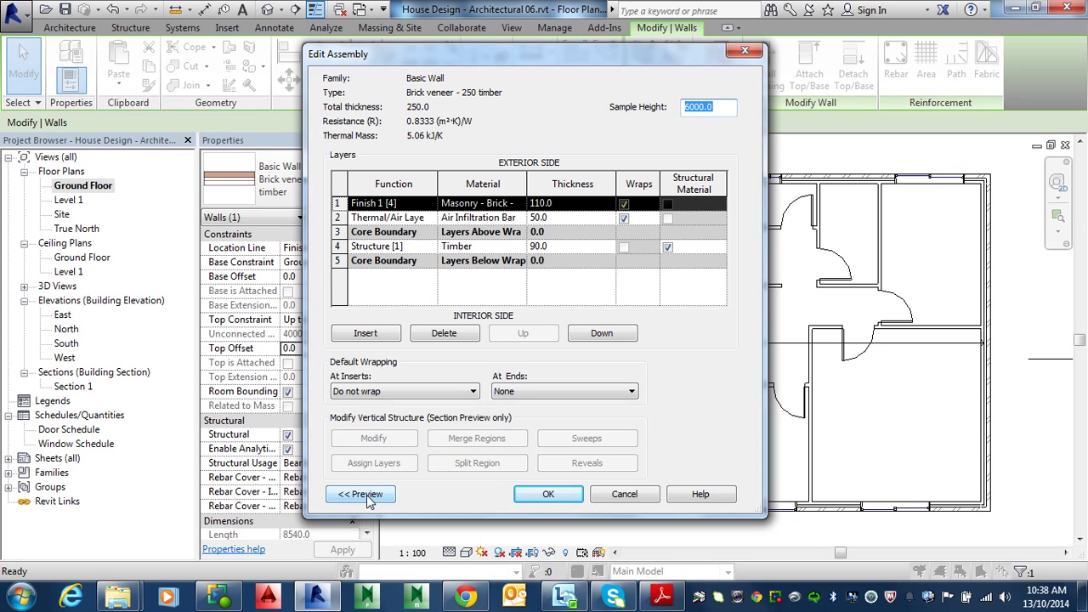
Preview the wall assembly in section and activate Modify for its vertical structure.
{"action": "left_click", "coordinate": [361, 494]}
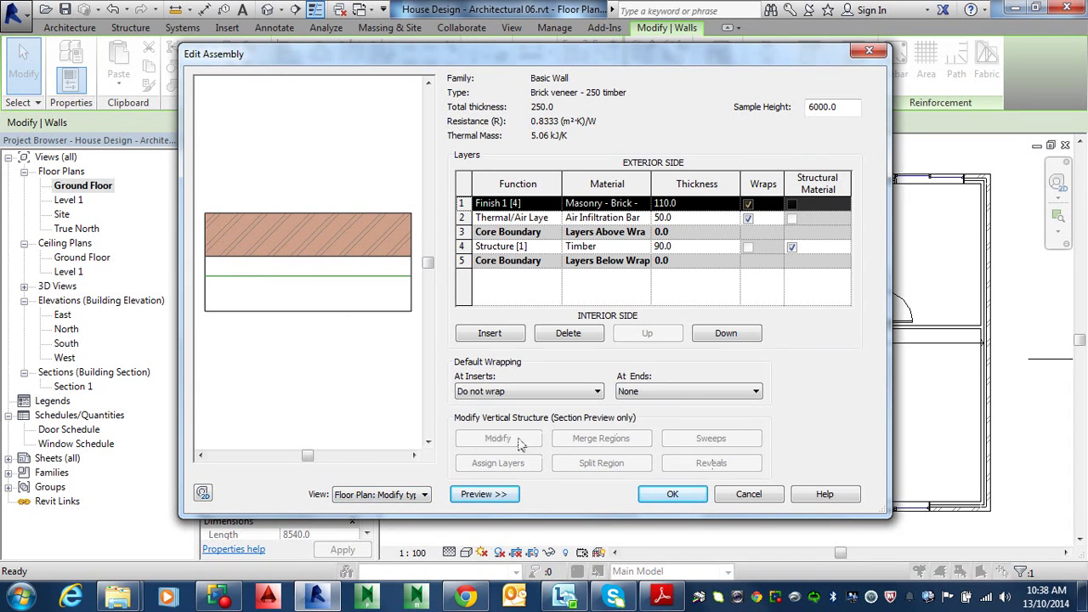
{"action": "left_click", "coordinate": [409, 496]}
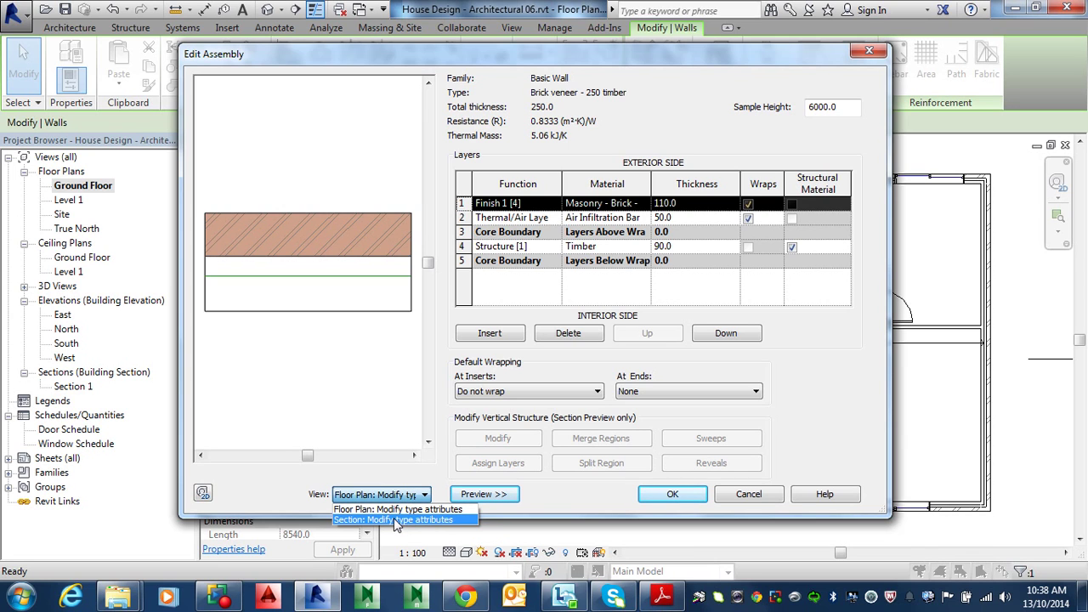
{"action": "left_click", "coordinate": [395, 520]}
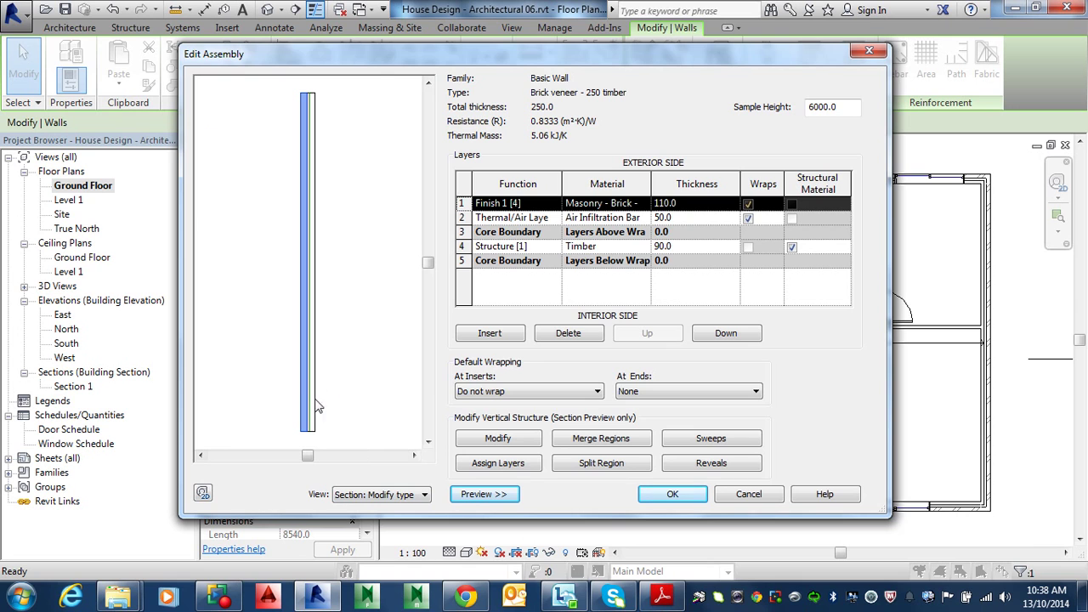
{"action": "left_click", "coordinate": [500, 447]}
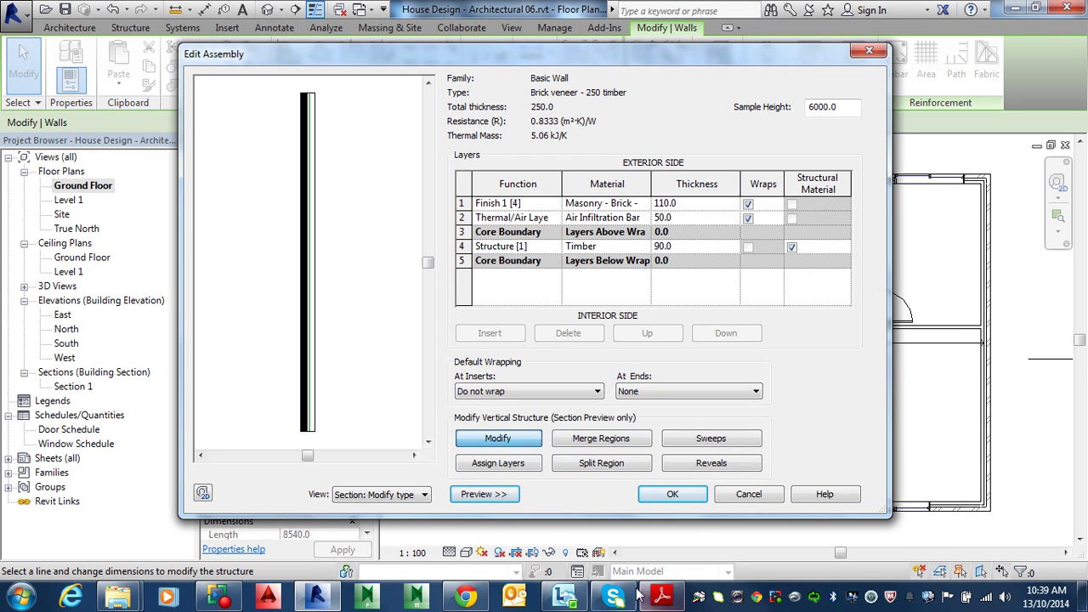
Read the page 10 instructions on unlocking the brick and cavity faces in the notes PDF in Adobe Reader, and return to Revit.
{"action": "left_click", "coordinate": [662, 597]}
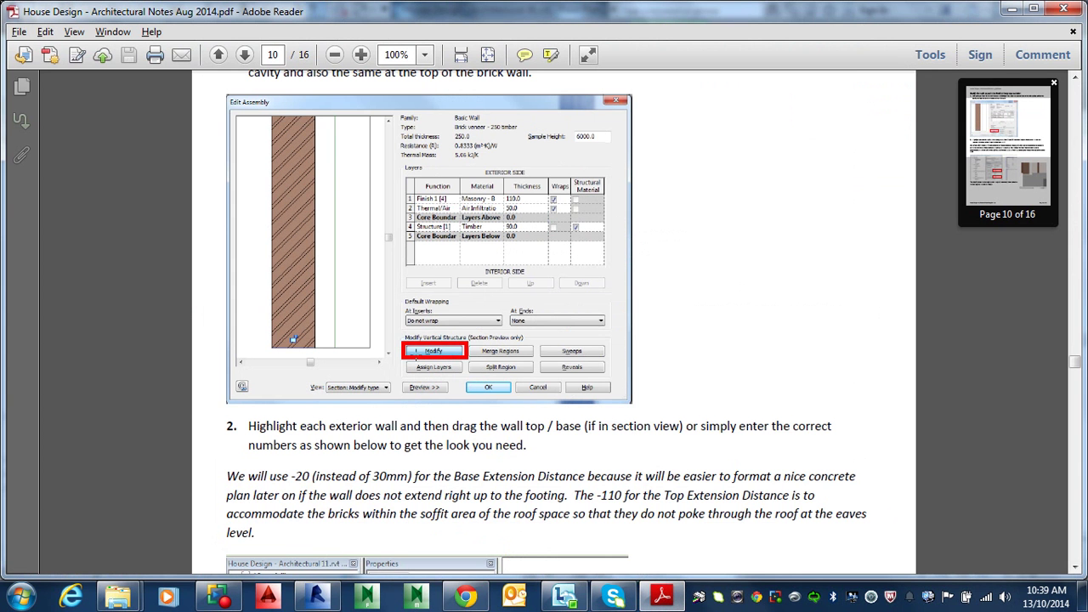
{"action": "scroll", "coordinate": [423, 362], "scroll_direction": "up", "scroll_amount": 5}
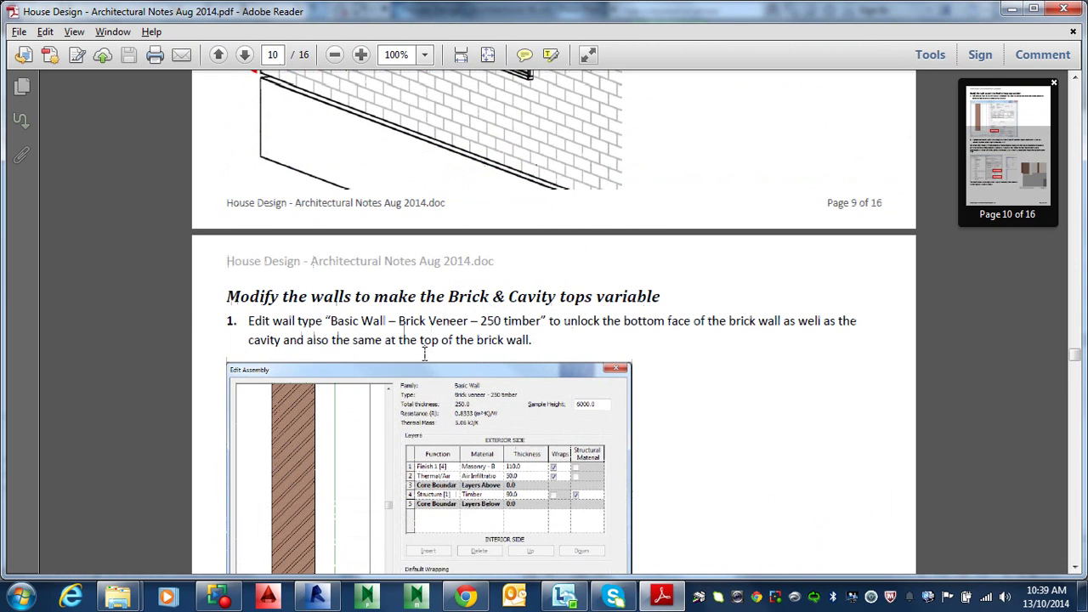
{"action": "scroll", "coordinate": [424, 354], "scroll_direction": "up", "scroll_amount": 1}
{"action": "scroll", "coordinate": [438, 298], "scroll_direction": "down", "scroll_amount": 3}
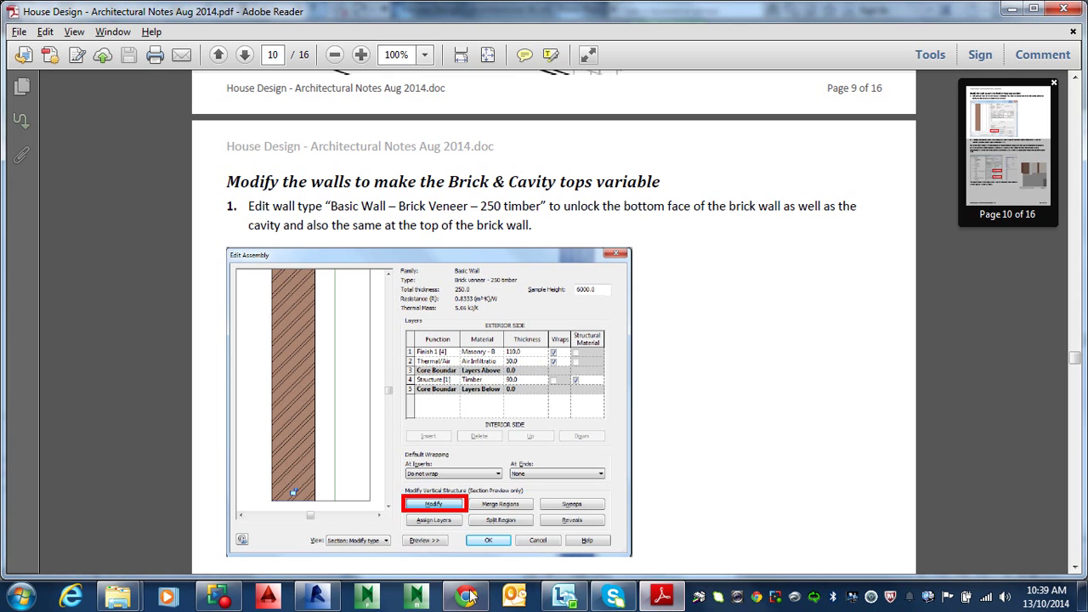
{"action": "left_click", "coordinate": [336, 604]}
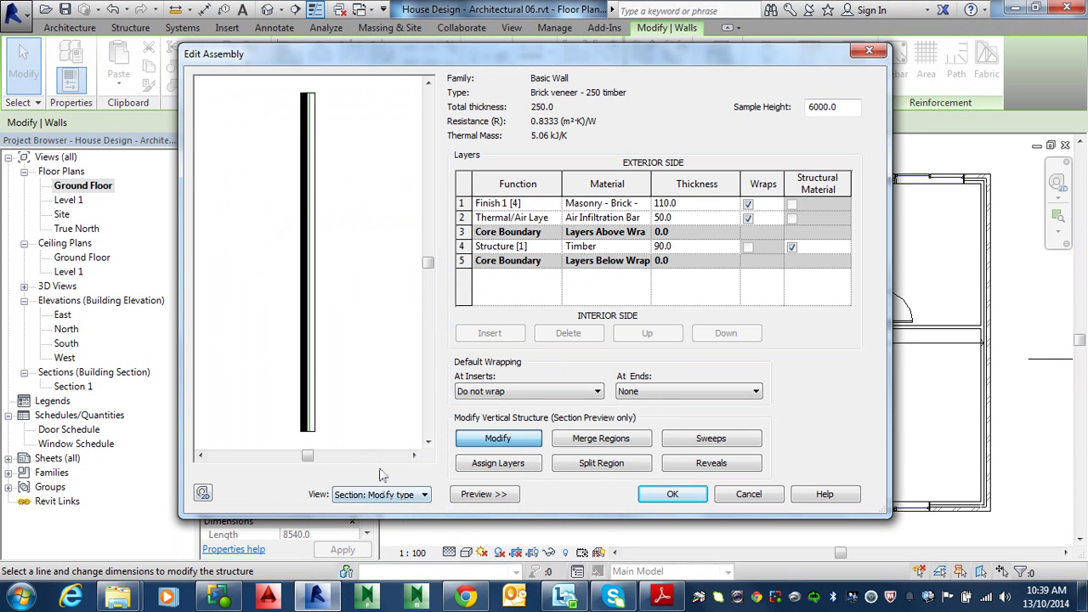
Unlock the bottom edges of the brick and cavity layers in the section preview.
{"action": "scroll", "coordinate": [322, 438], "scroll_direction": "up", "scroll_amount": 5}
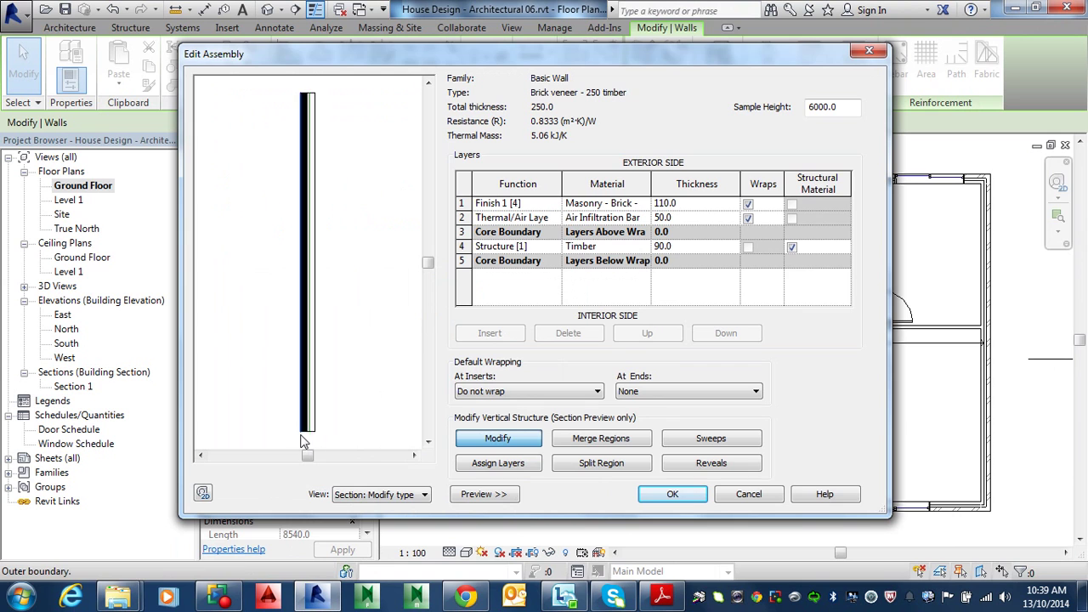
{"action": "scroll", "coordinate": [313, 444], "scroll_direction": "up", "scroll_amount": 2}
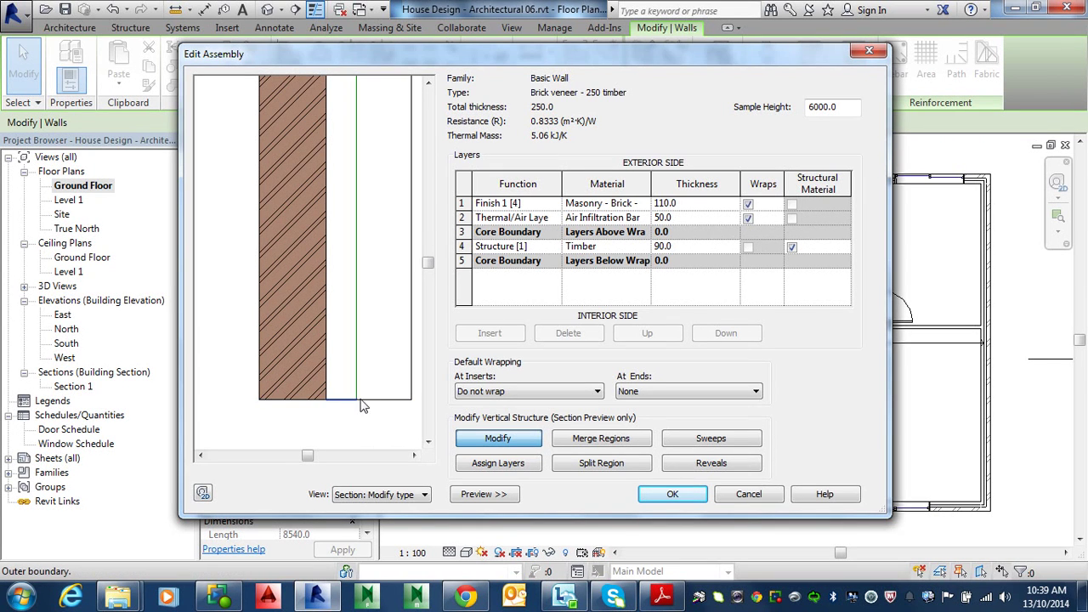
{"action": "left_click", "coordinate": [287, 400]}
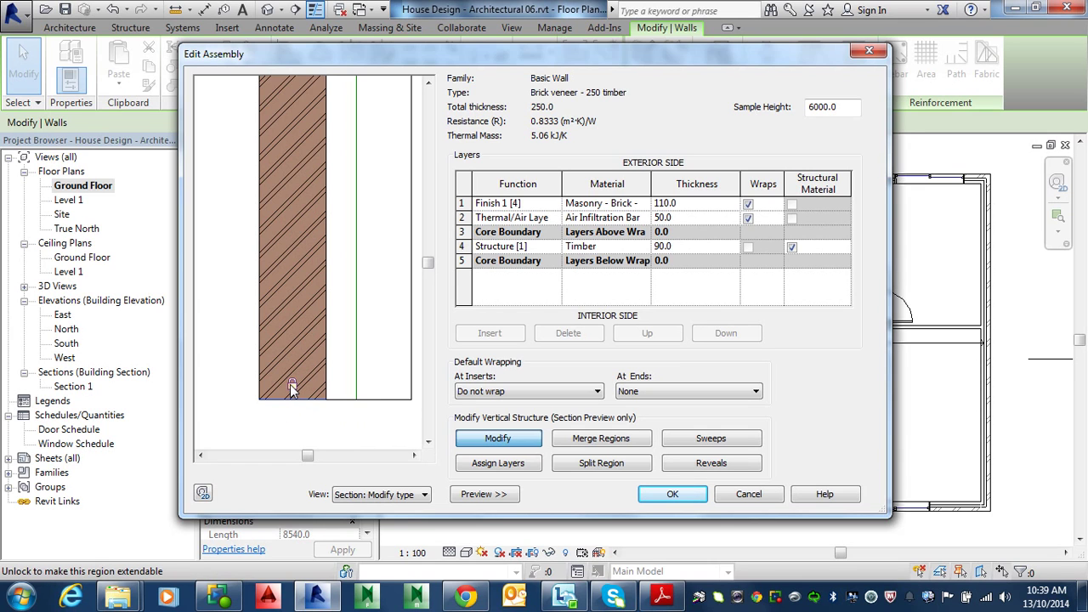
{"action": "left_click", "coordinate": [290, 387]}
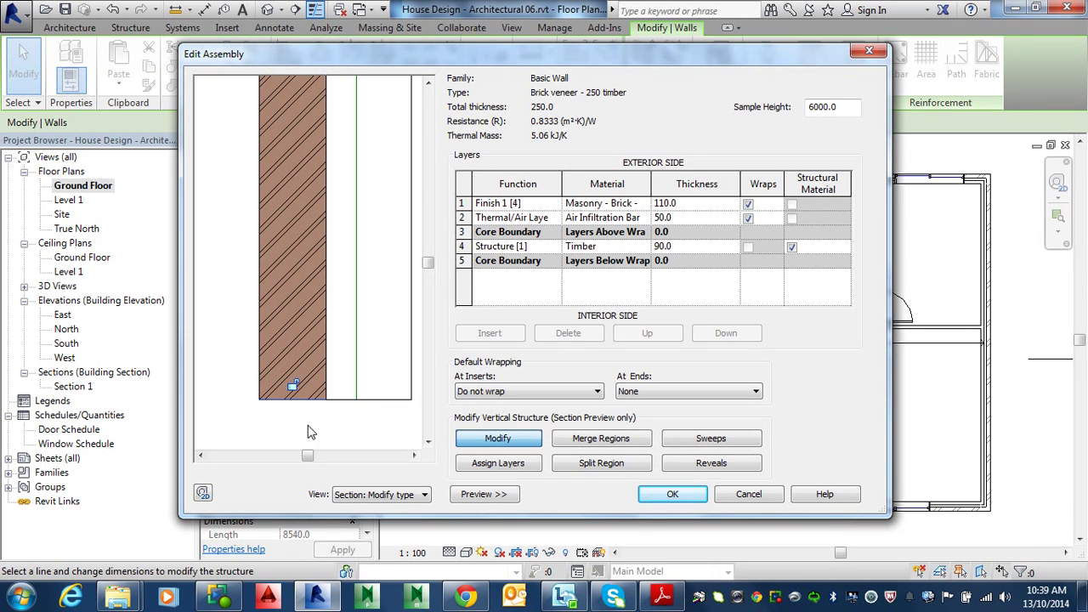
{"action": "left_click", "coordinate": [341, 385]}
{"action": "scroll", "coordinate": [431, 266], "scroll_direction": "up", "scroll_amount": 1}
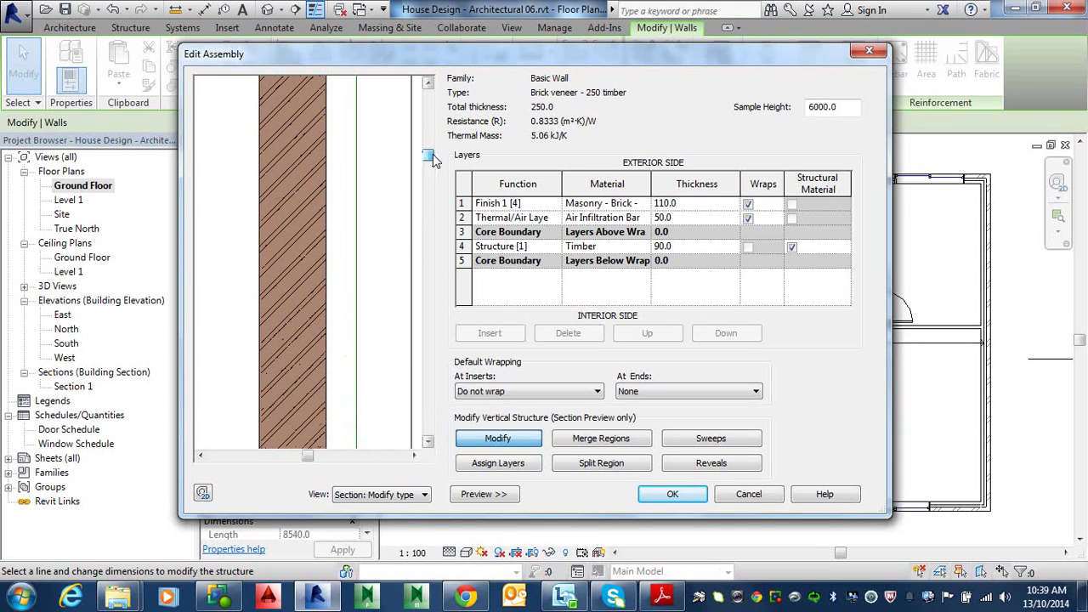
Unlock the top edges of the brick and cavity layers, and accept the changes to the wall type.
{"action": "scroll", "coordinate": [331, 236], "scroll_direction": "down", "scroll_amount": 3}
{"action": "scroll", "coordinate": [332, 236], "scroll_direction": "down", "scroll_amount": 2}
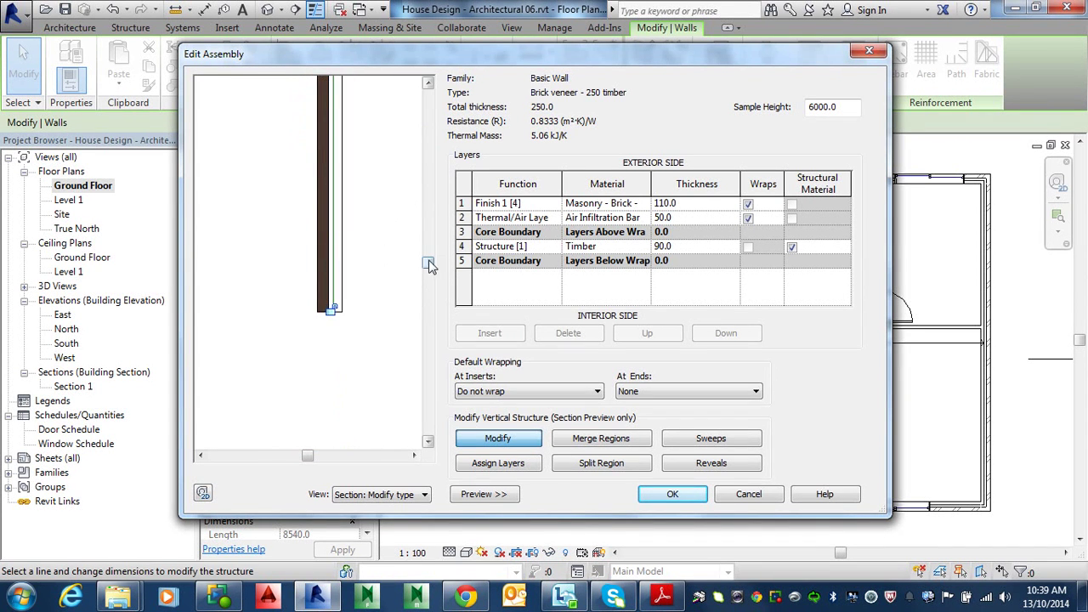
{"action": "left_click_drag", "start_coordinate": [431, 266], "coordinate": [431, 133]}
{"action": "scroll", "coordinate": [333, 168], "scroll_direction": "up", "scroll_amount": 2}
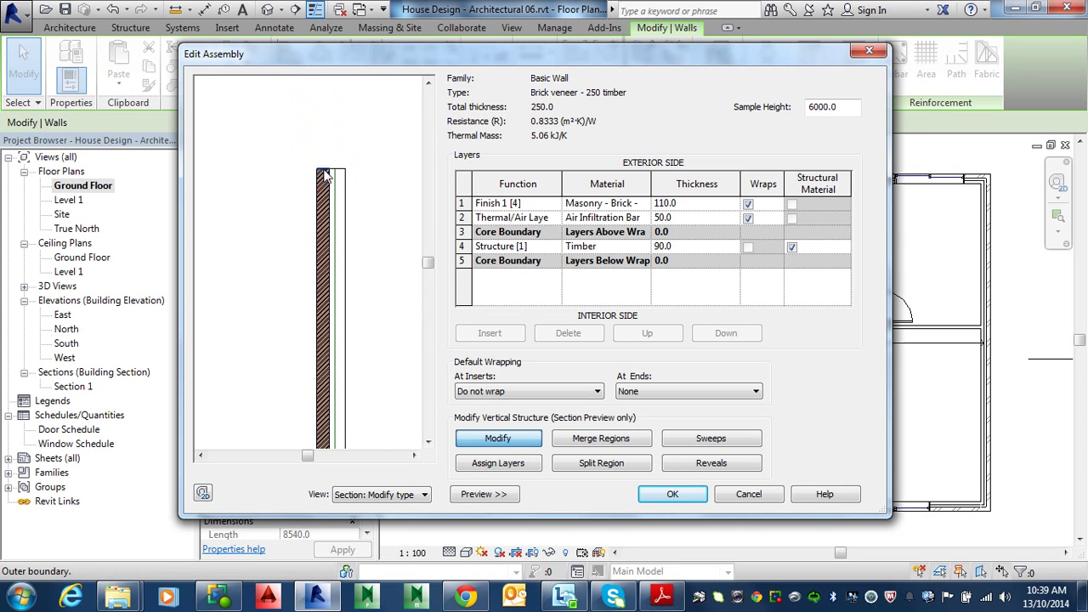
{"action": "scroll", "coordinate": [332, 166], "scroll_direction": "up", "scroll_amount": 3}
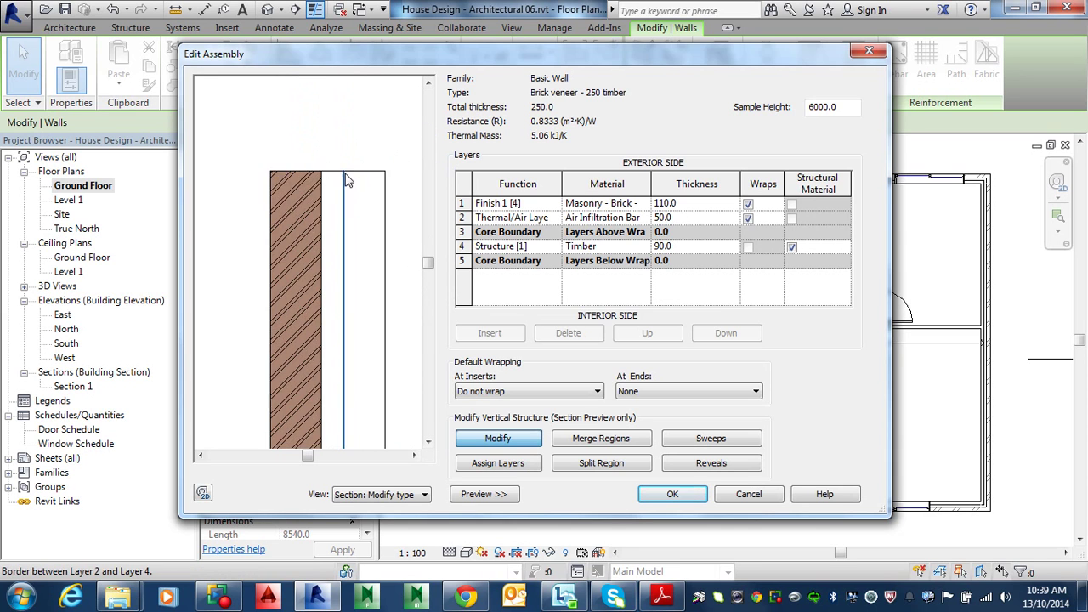
{"action": "left_click", "coordinate": [286, 168]}
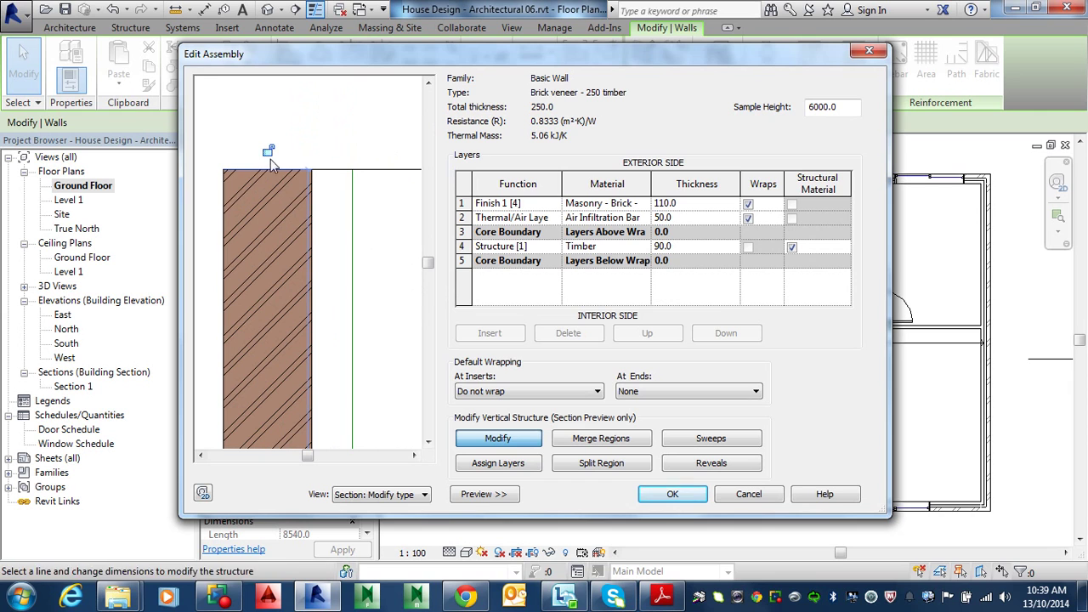
{"action": "left_click", "coordinate": [330, 176]}
{"action": "left_click", "coordinate": [331, 150]}
{"action": "left_click", "coordinate": [672, 494]}
{"action": "left_click", "coordinate": [690, 562]}
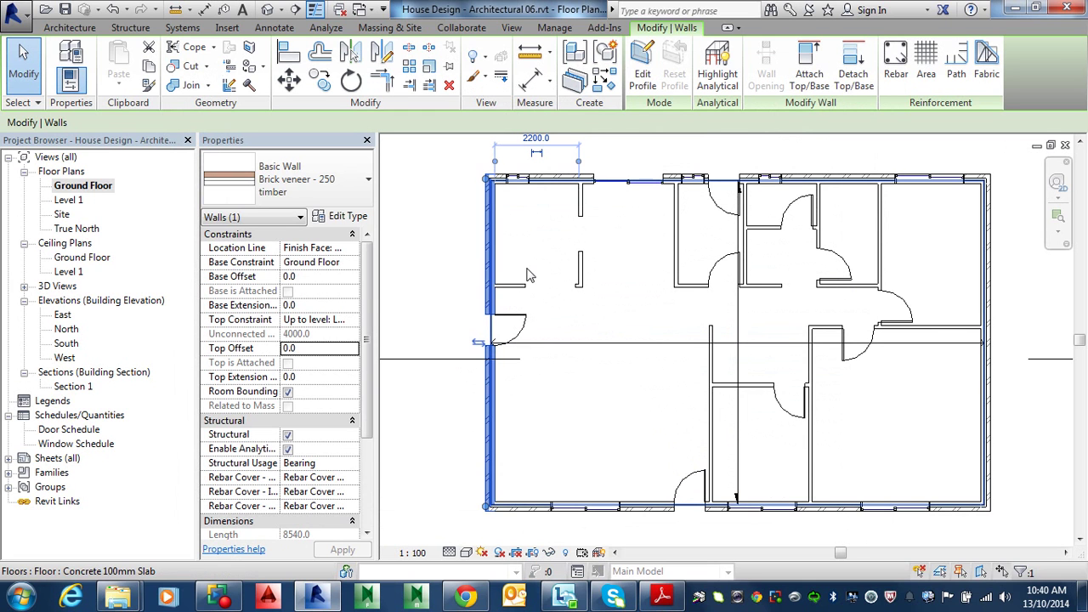
Check the base and top extension properties of the north and east exterior walls on the Ground Floor plan.
{"action": "left_click", "coordinate": [536, 235]}
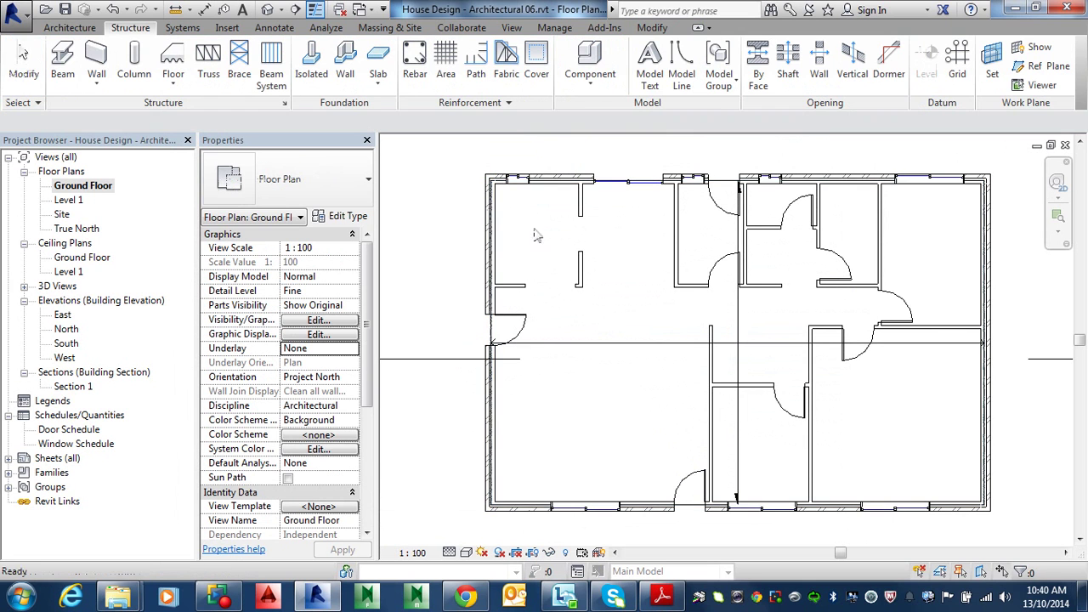
{"action": "left_click", "coordinate": [572, 178]}
{"action": "key", "text": "Escape"}
{"action": "left_click", "coordinate": [988, 264]}
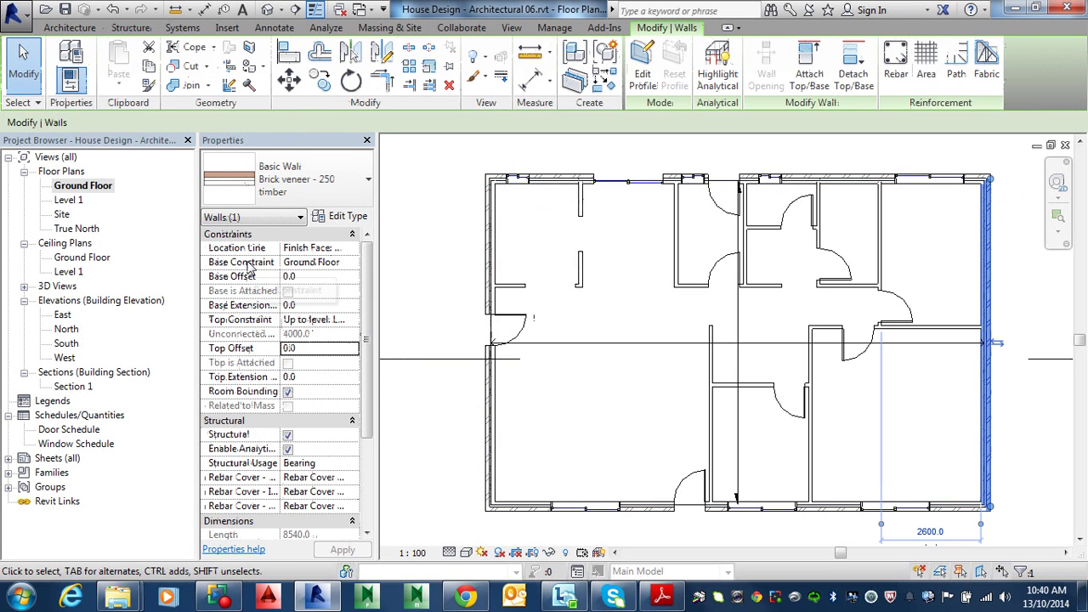
{"action": "key", "text": "Escape"}
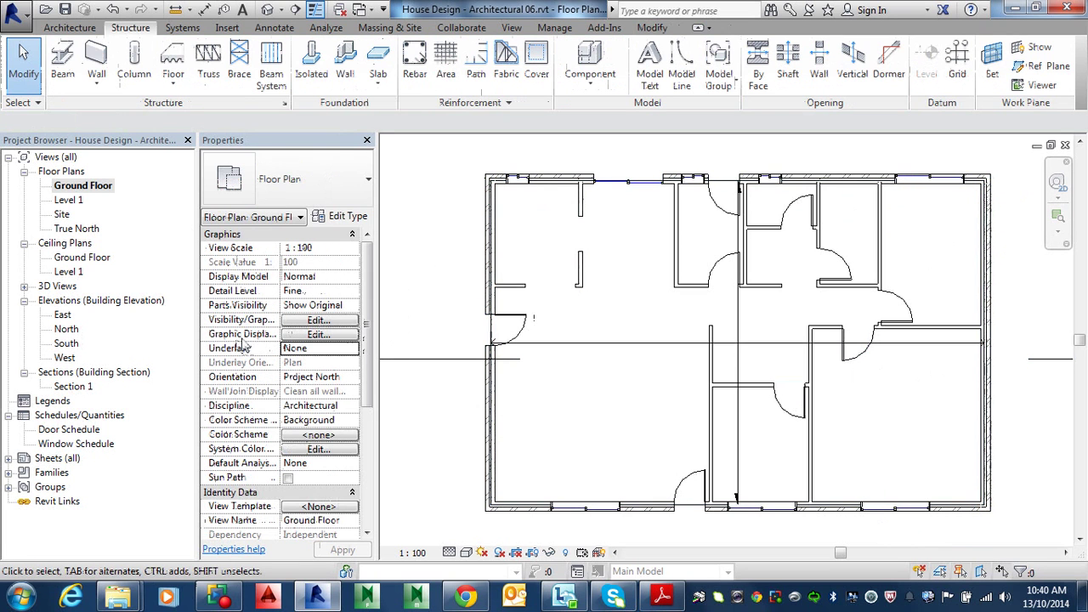
Try to stretch the base of the exterior wall's brick and cavity layers down about 20.7 mm towards the footing in Section 1.
{"action": "double_click", "coordinate": [75, 386]}
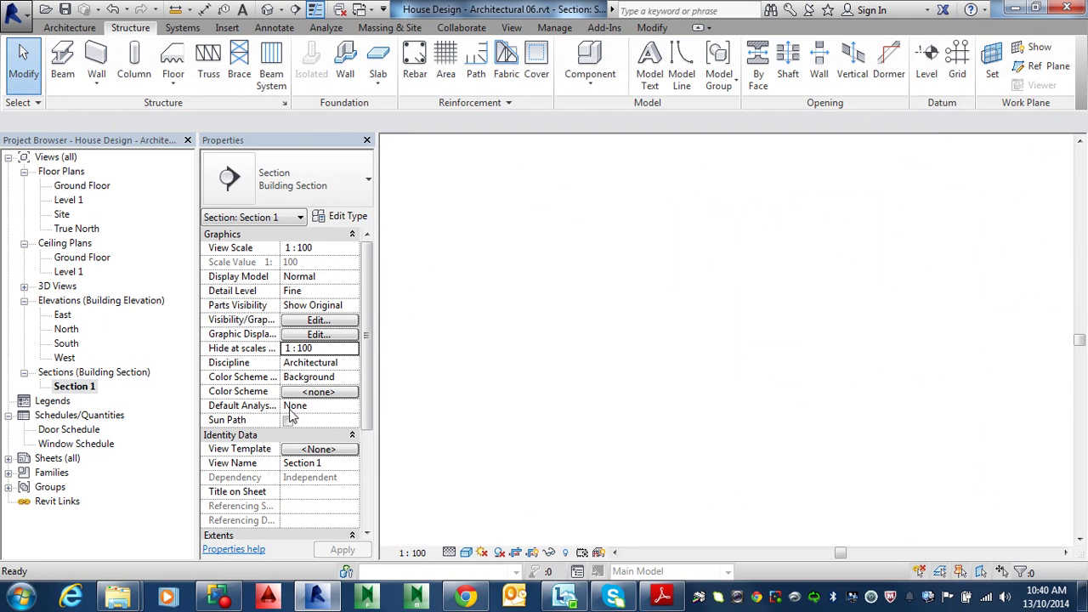
{"action": "middle_click_drag", "start_coordinate": [516, 415], "coordinate": [680, 409]}
{"action": "middle_click_drag", "start_coordinate": [442, 408], "coordinate": [704, 424]}
{"action": "scroll", "coordinate": [748, 410], "scroll_direction": "up", "scroll_amount": 5}
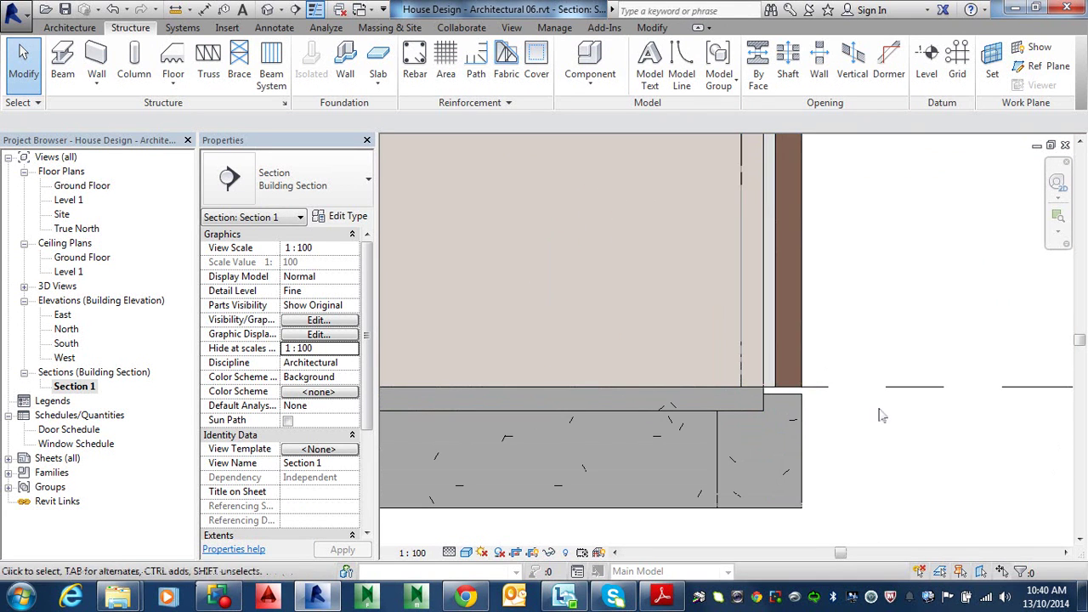
{"action": "left_click", "coordinate": [797, 386]}
{"action": "scroll", "coordinate": [775, 394], "scroll_direction": "up", "scroll_amount": 3}
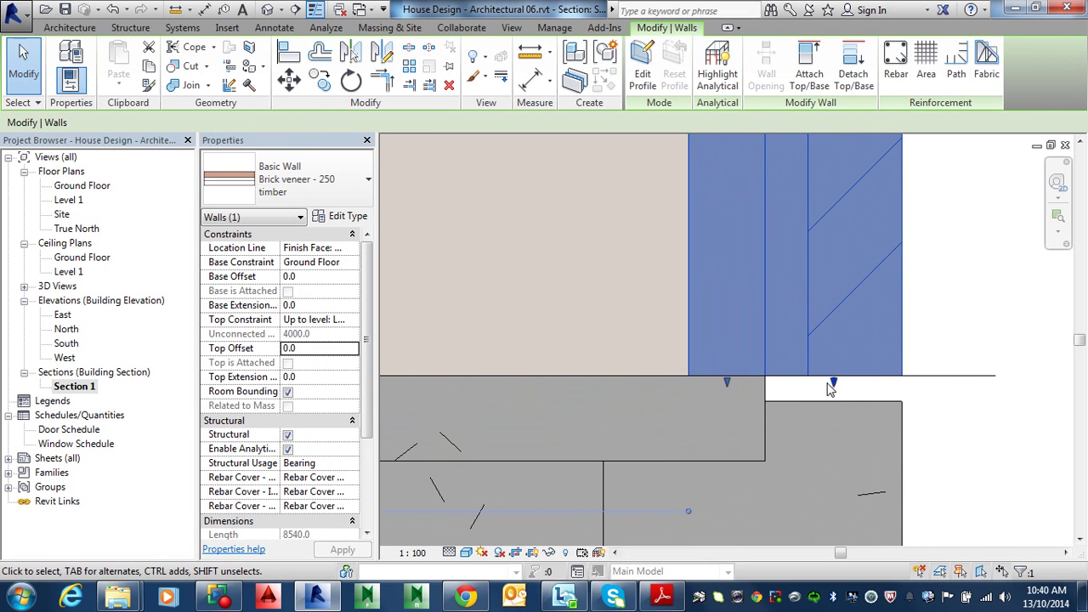
{"action": "left_click_drag", "start_coordinate": [834, 381], "coordinate": [833, 401]}
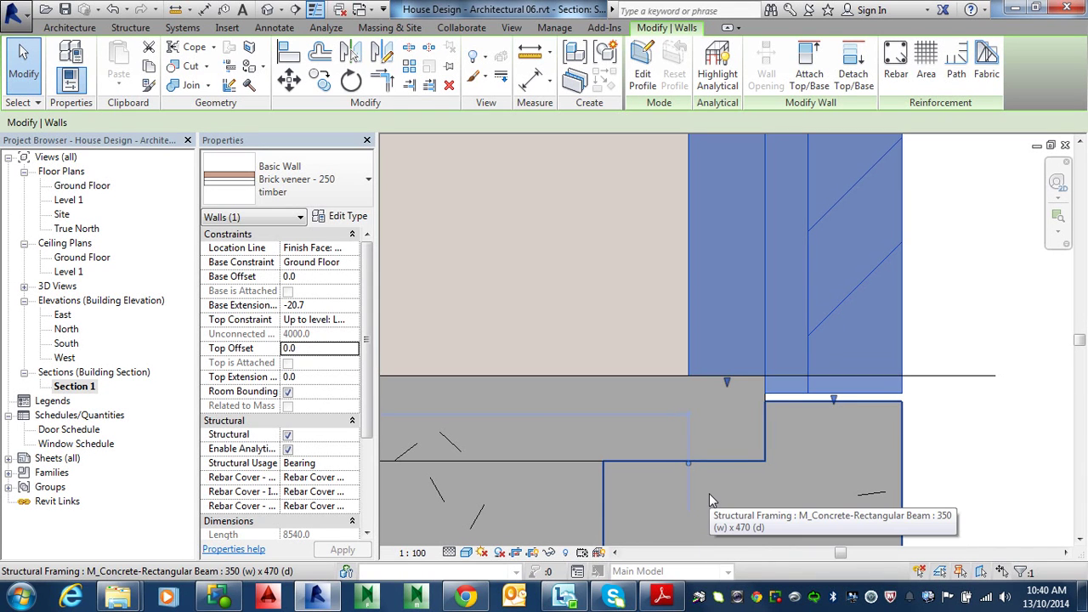
{"action": "key", "text": "Escape"}
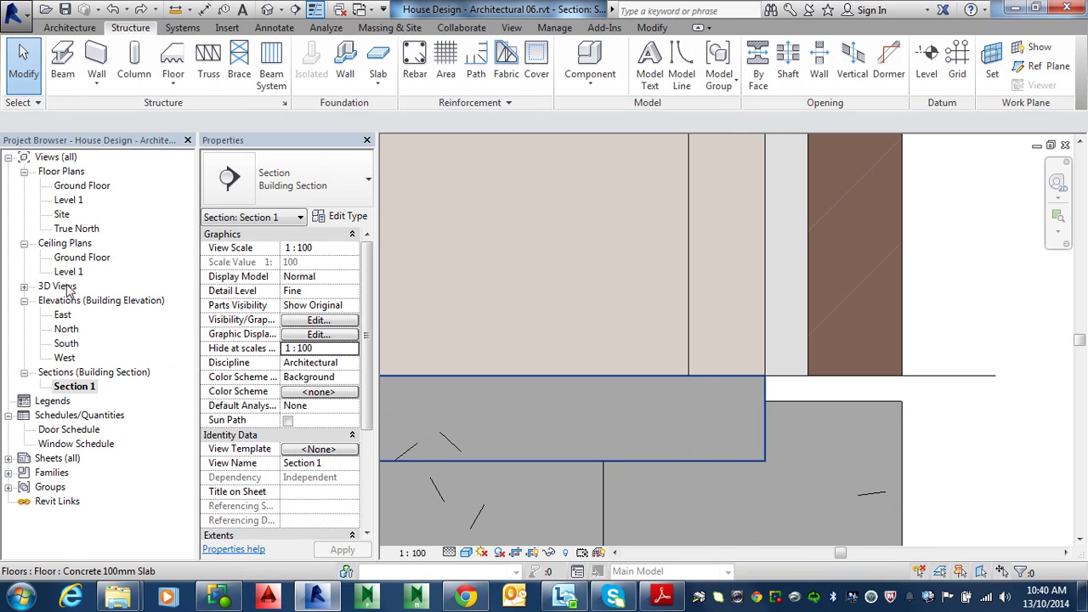
Return to the Ground Floor plan and check the extension properties of the west and north exterior walls.
{"action": "double_click", "coordinate": [83, 186]}
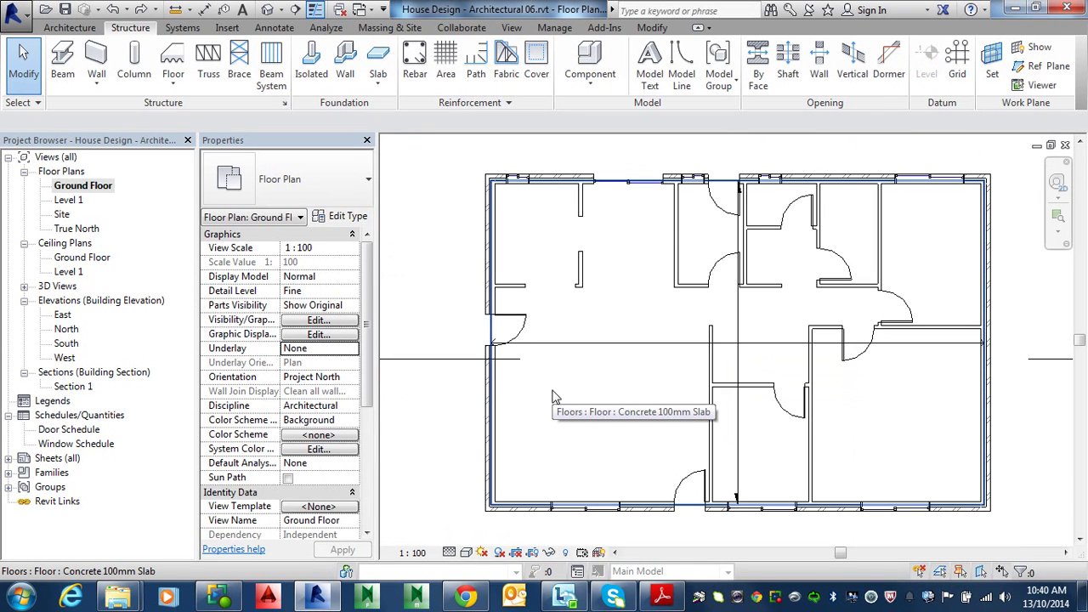
{"action": "left_click", "coordinate": [493, 230]}
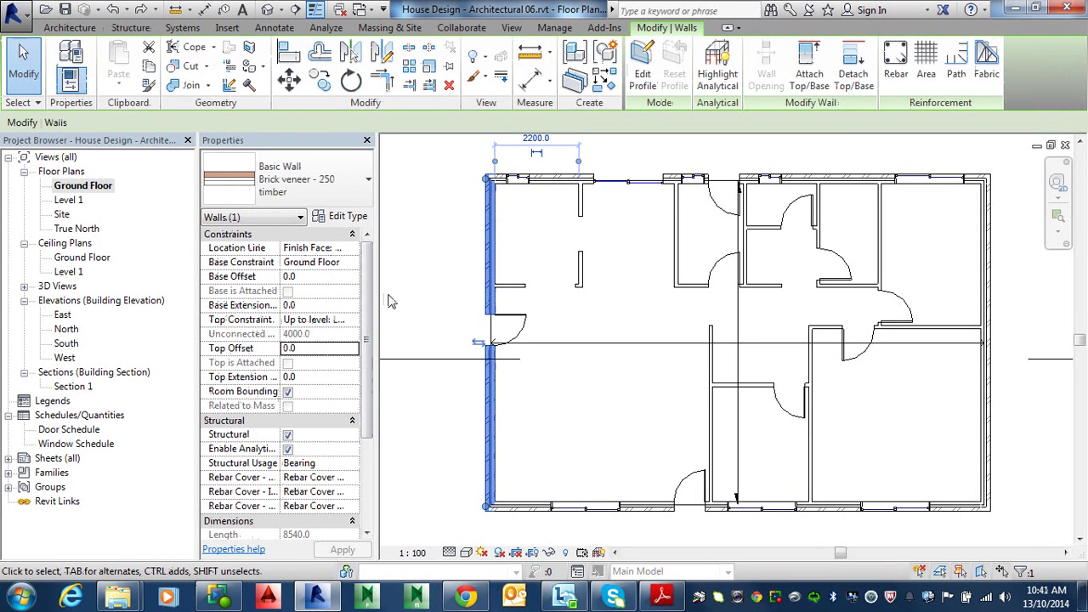
{"action": "left_click", "coordinate": [553, 180]}
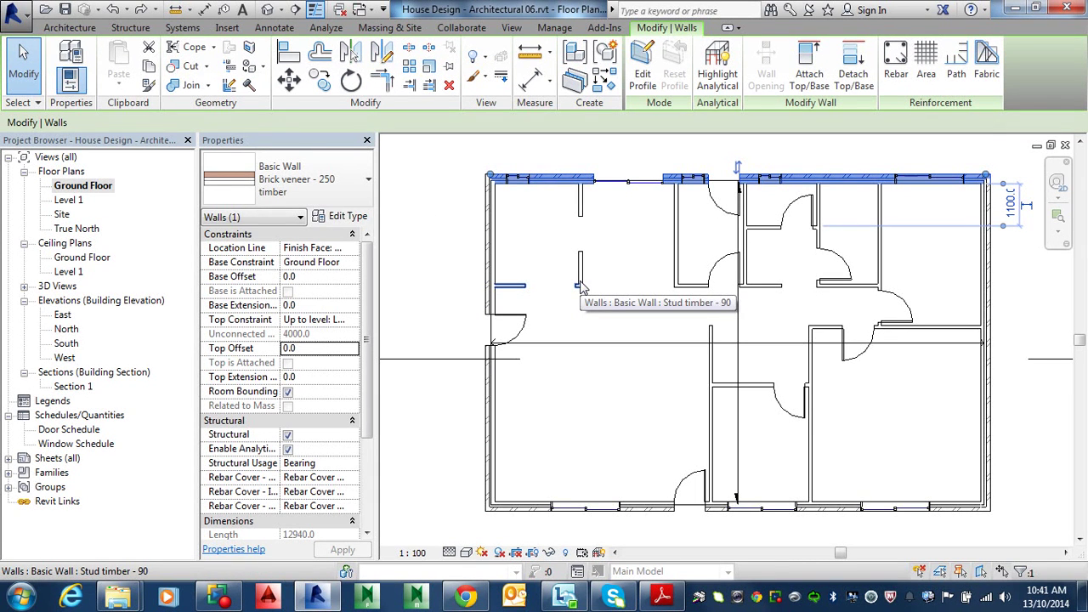
{"action": "key", "text": "Escape"}
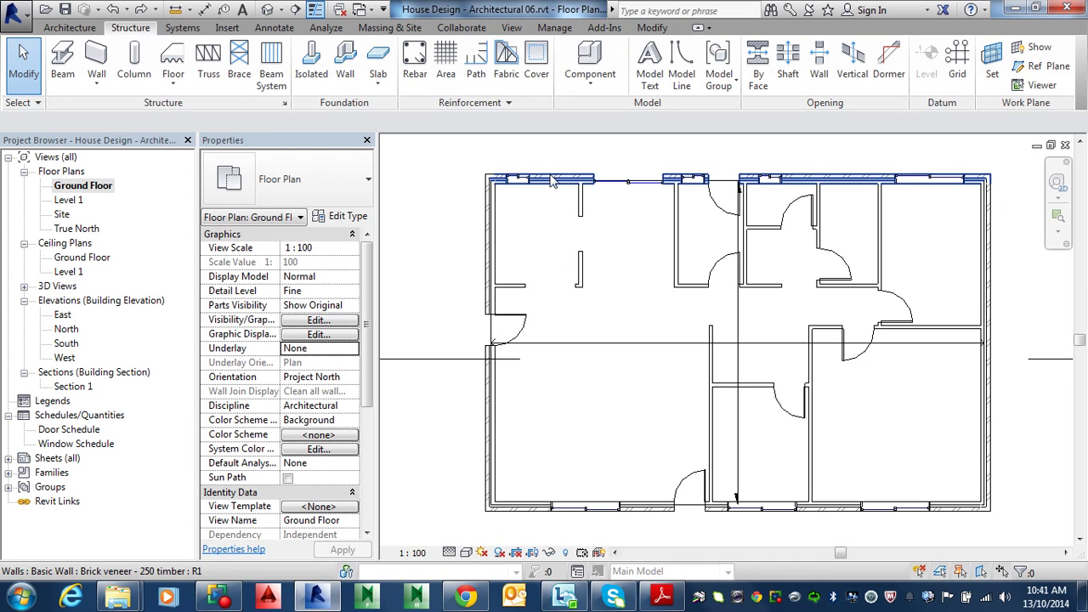
Select the four exterior walls, first as a connected chain and again one by one, and clear the selection.
{"action": "key", "text": "Tab"}
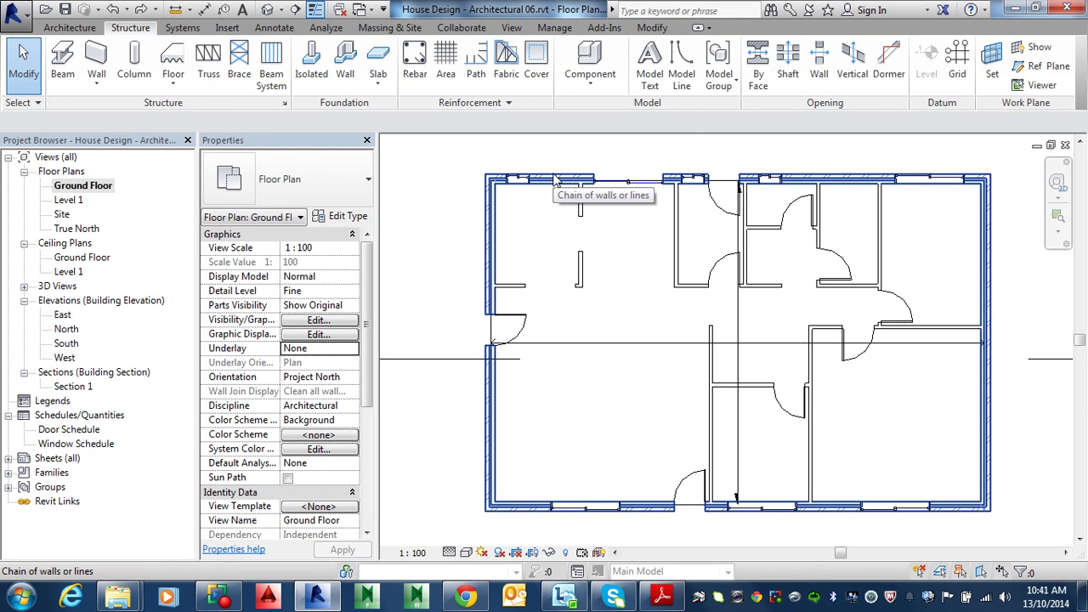
{"action": "left_click", "coordinate": [554, 178]}
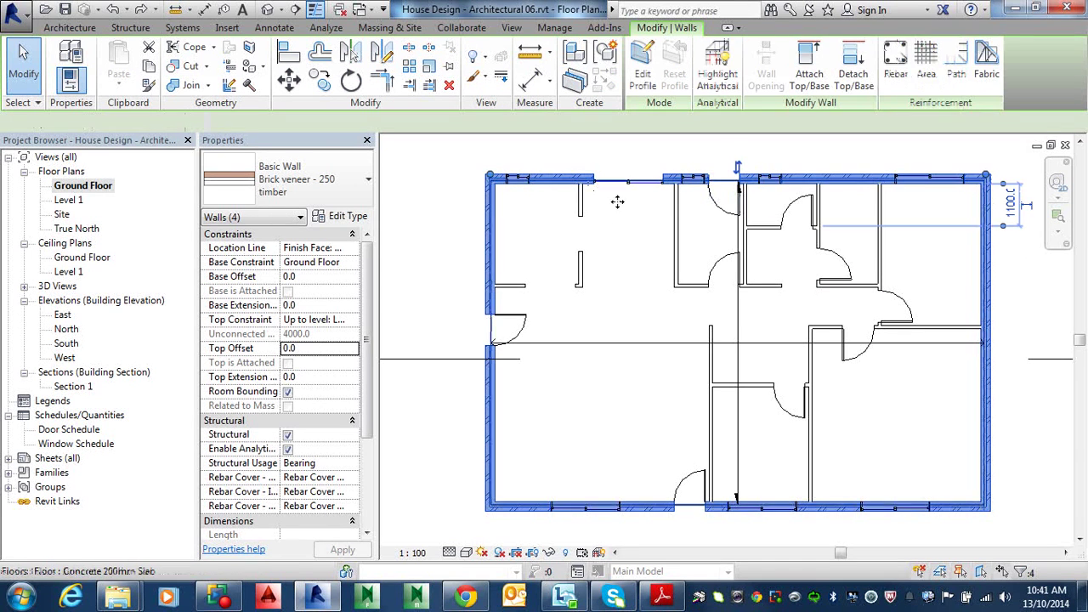
{"action": "left_click", "coordinate": [991, 327]}
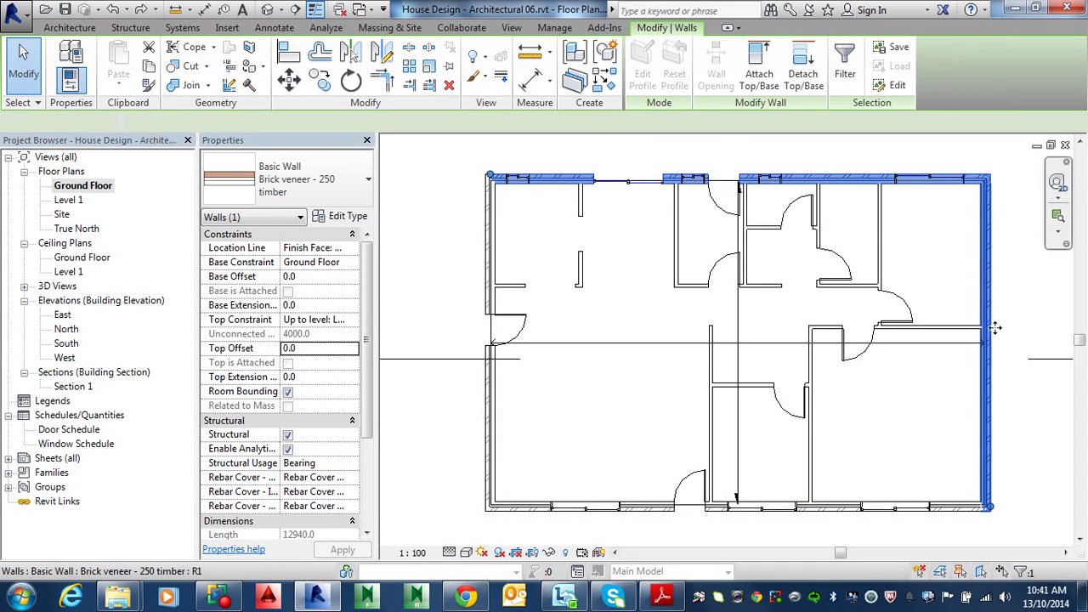
{"action": "left_click", "coordinate": [502, 504], "text": "ctrl"}
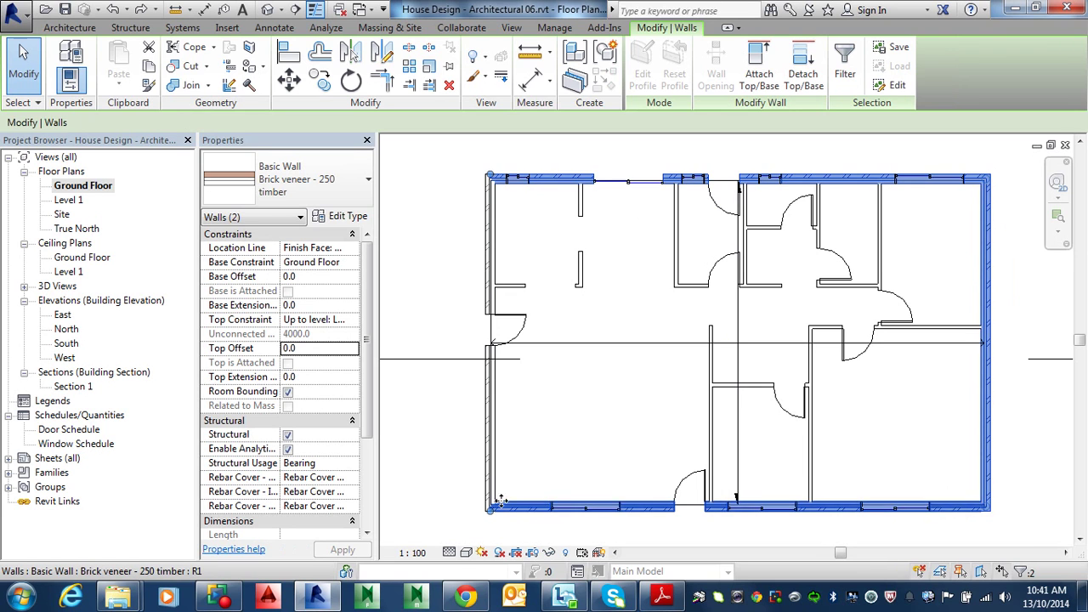
{"action": "left_click", "coordinate": [491, 476], "text": "ctrl"}
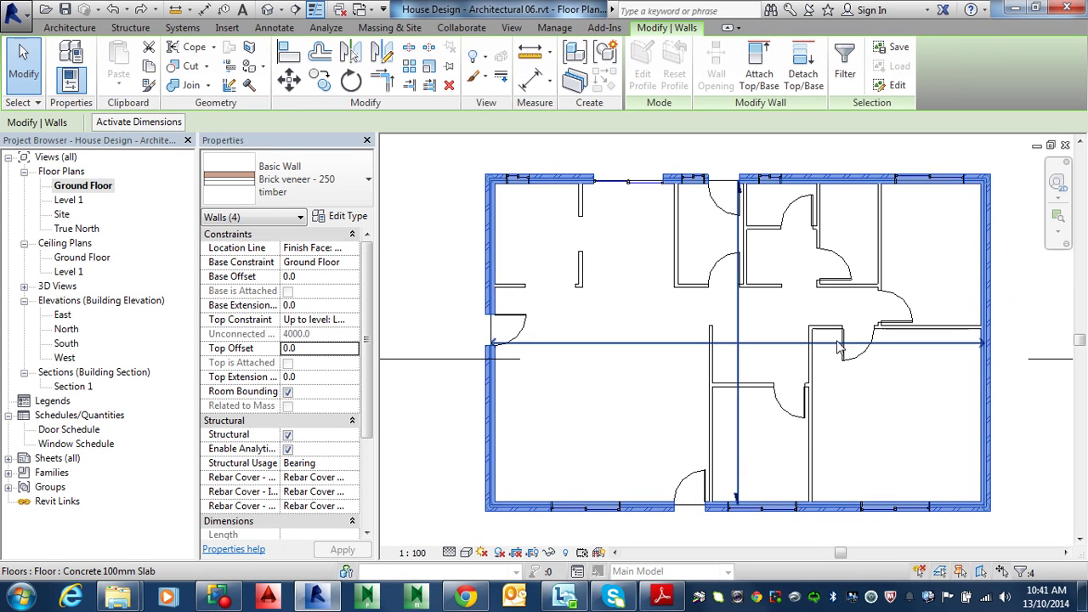
{"action": "left_click", "coordinate": [830, 297]}
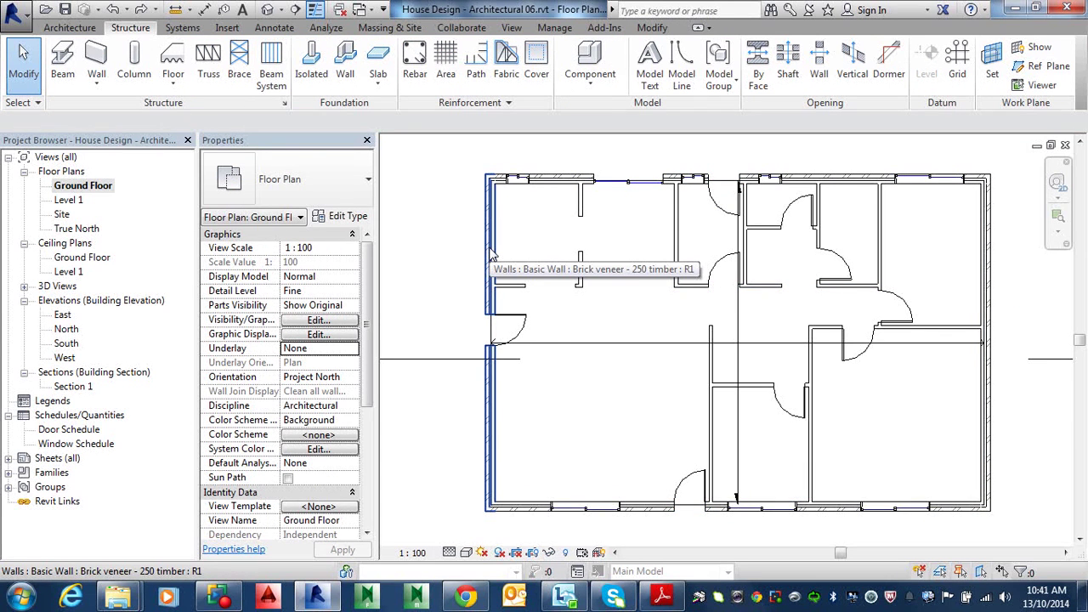
Select all instances of the Brick veneer - 250 timber wall type in the entire project, starting from the west wall.
{"action": "left_click", "coordinate": [490, 255]}
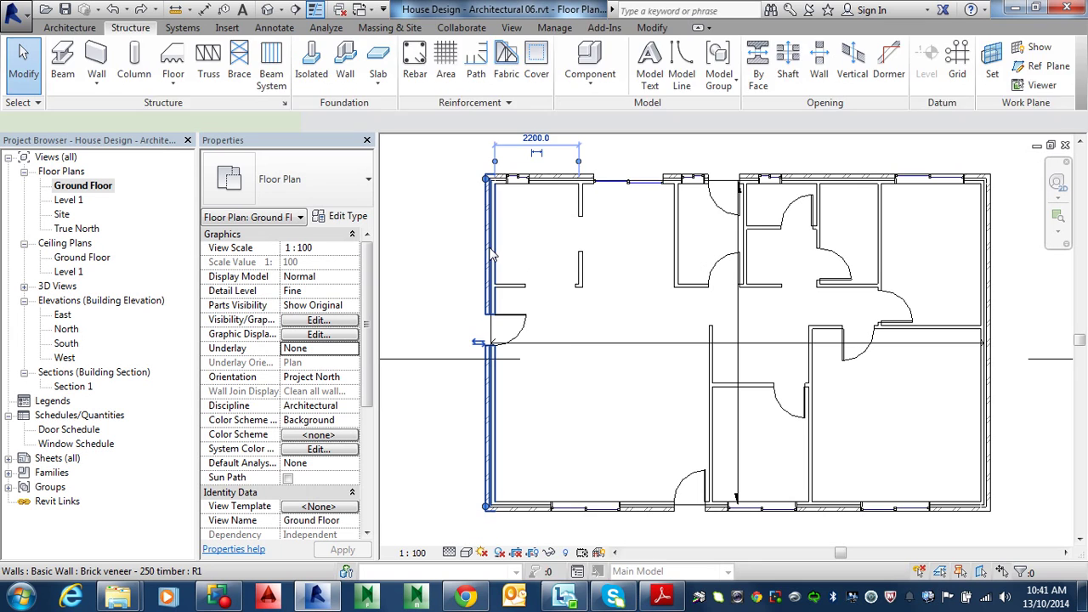
{"action": "right_click", "coordinate": [490, 255]}
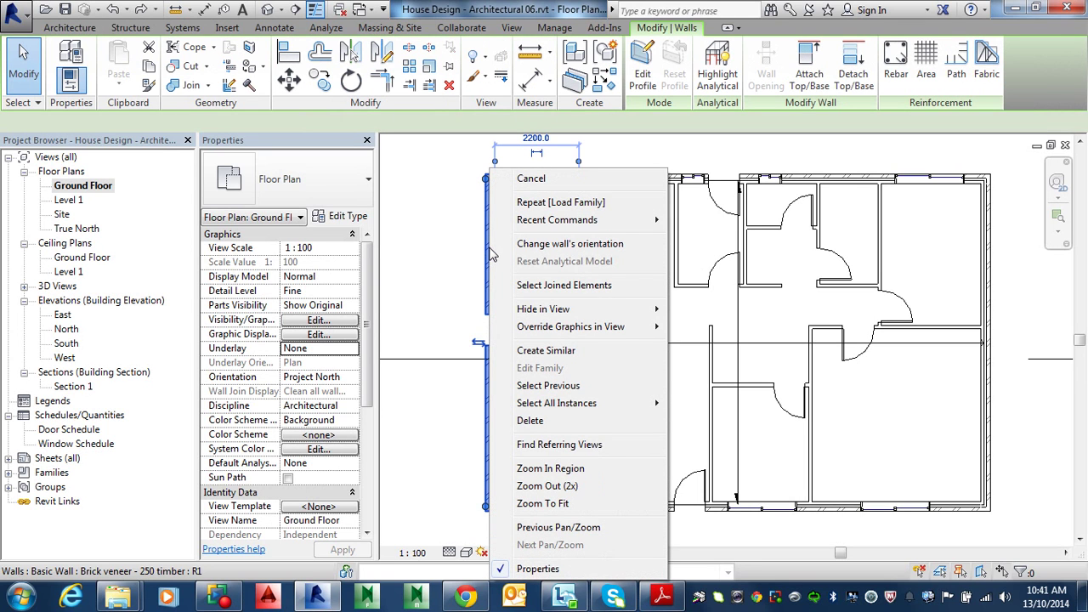
{"action": "mouse_move", "coordinate": [592, 406]}
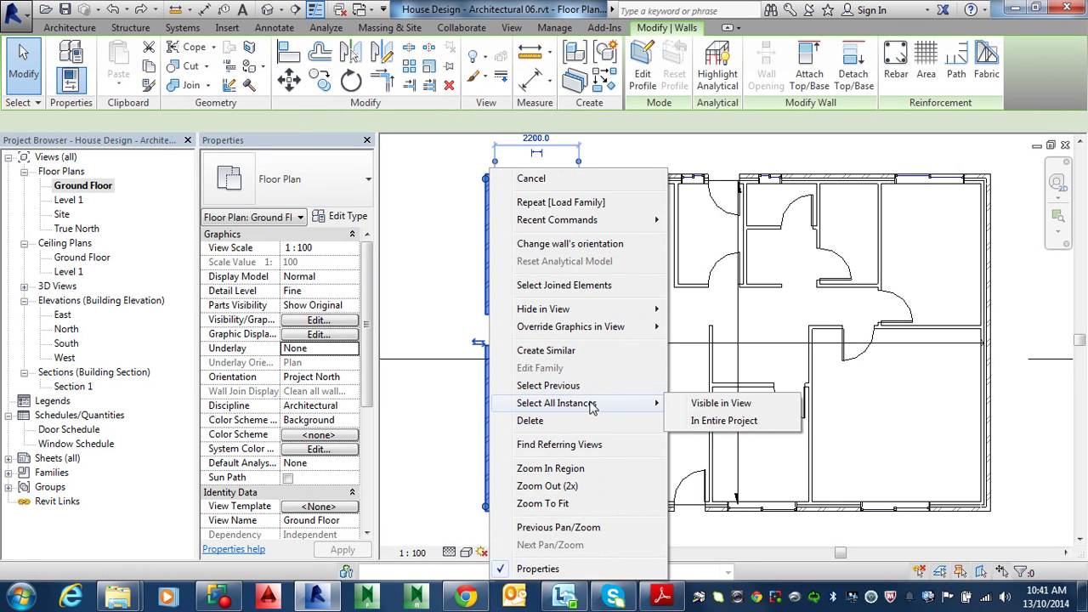
{"action": "left_click", "coordinate": [705, 427]}
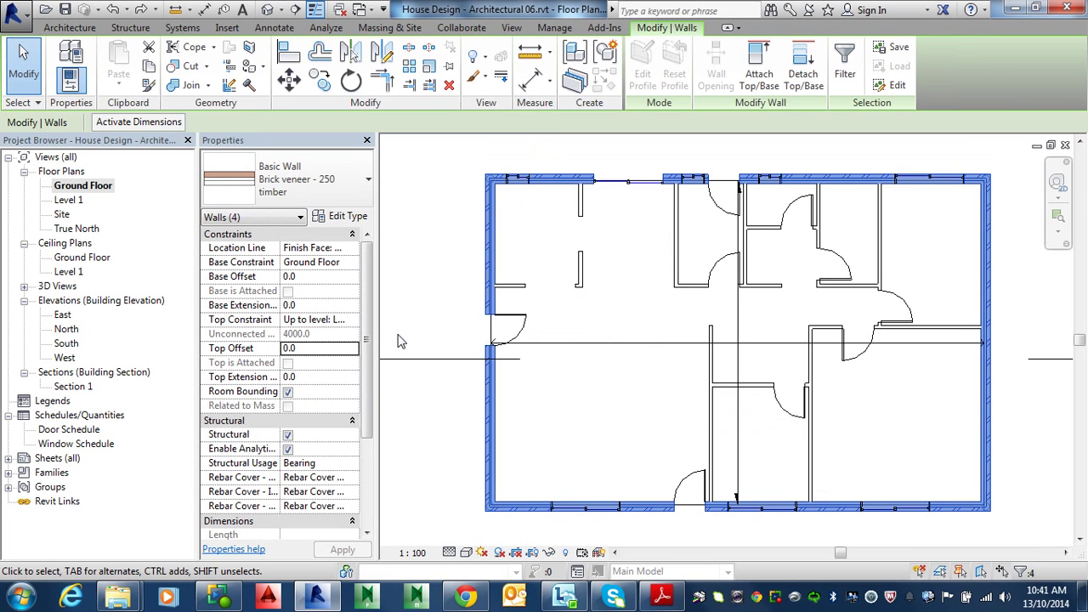
Look up the base and top extension distances on page 10 of the notes PDF in Adobe Reader, and return to Revit.
{"action": "left_click", "coordinate": [661, 598]}
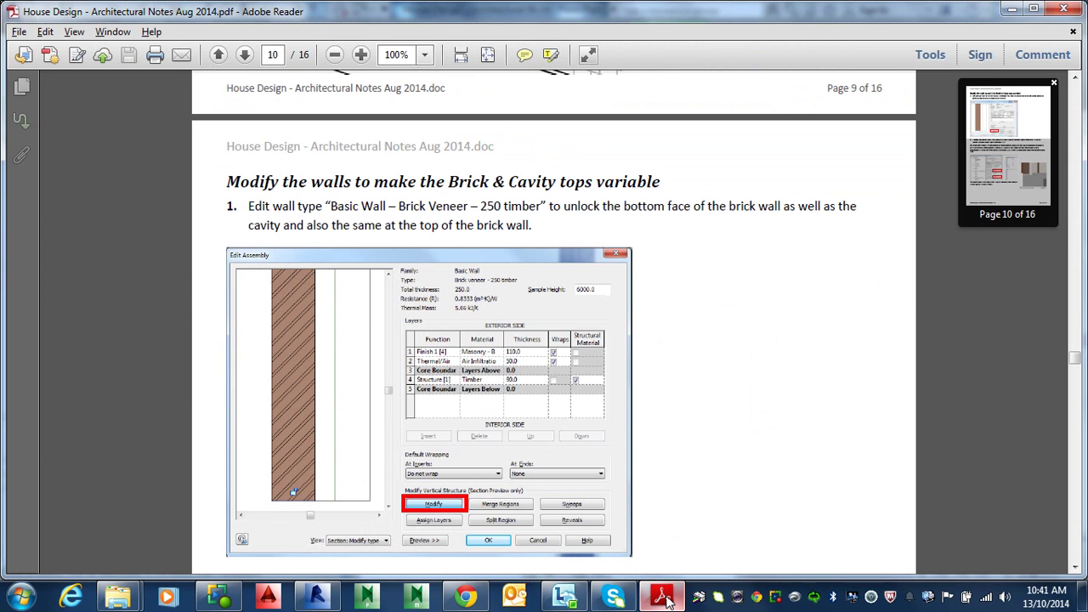
{"action": "scroll", "coordinate": [667, 491], "scroll_direction": "down", "scroll_amount": 10}
{"action": "scroll", "coordinate": [672, 377], "scroll_direction": "down", "scroll_amount": 9}
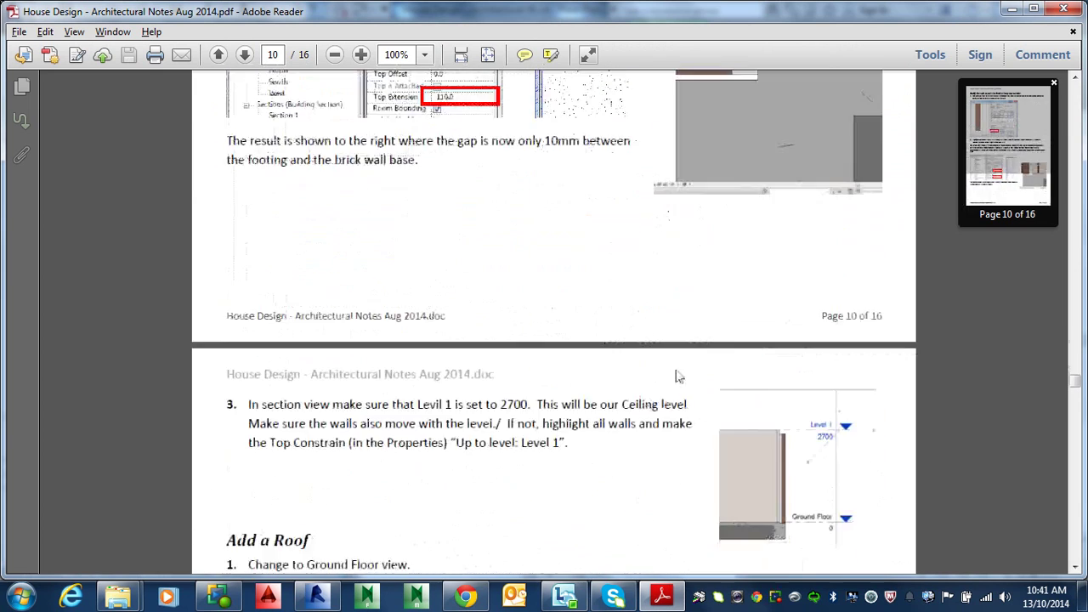
{"action": "scroll", "coordinate": [672, 375], "scroll_direction": "down", "scroll_amount": 10}
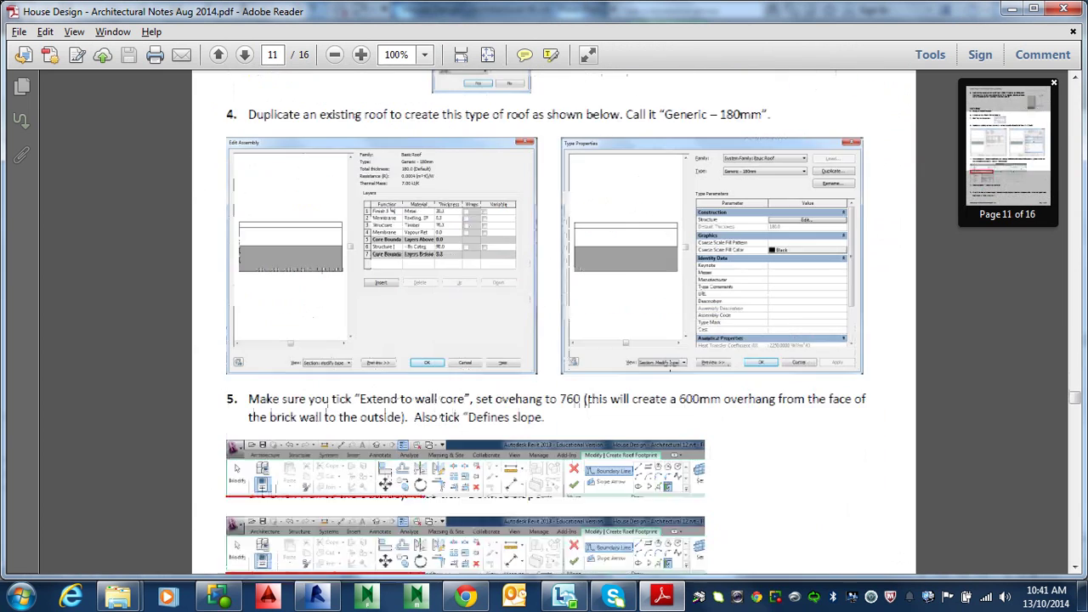
{"action": "scroll", "coordinate": [670, 368], "scroll_direction": "up", "scroll_amount": 2}
{"action": "scroll", "coordinate": [670, 365], "scroll_direction": "up", "scroll_amount": 2}
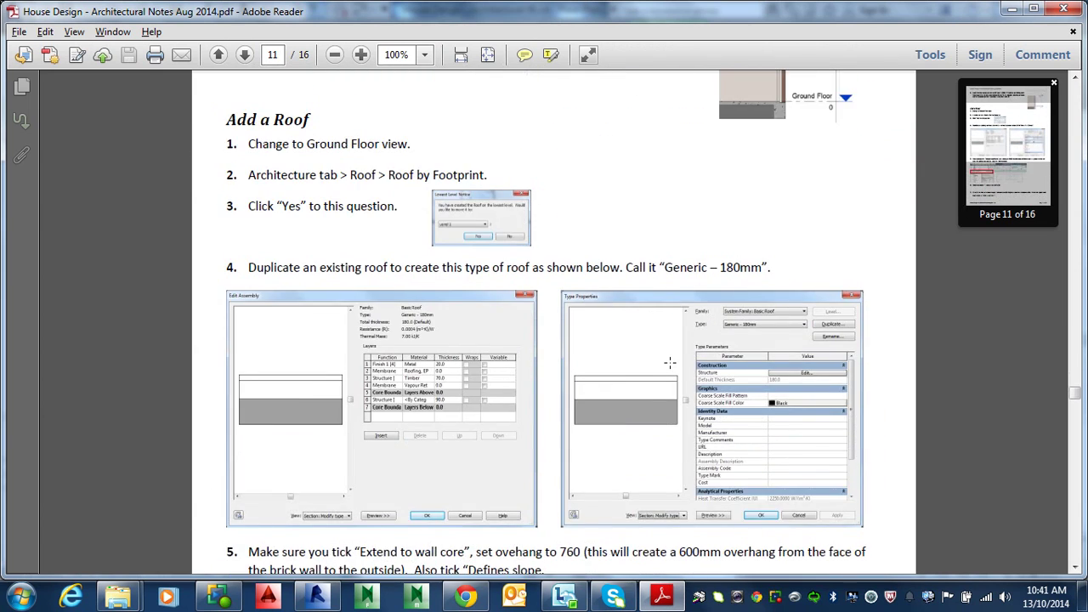
{"action": "scroll", "coordinate": [670, 363], "scroll_direction": "up", "scroll_amount": 15}
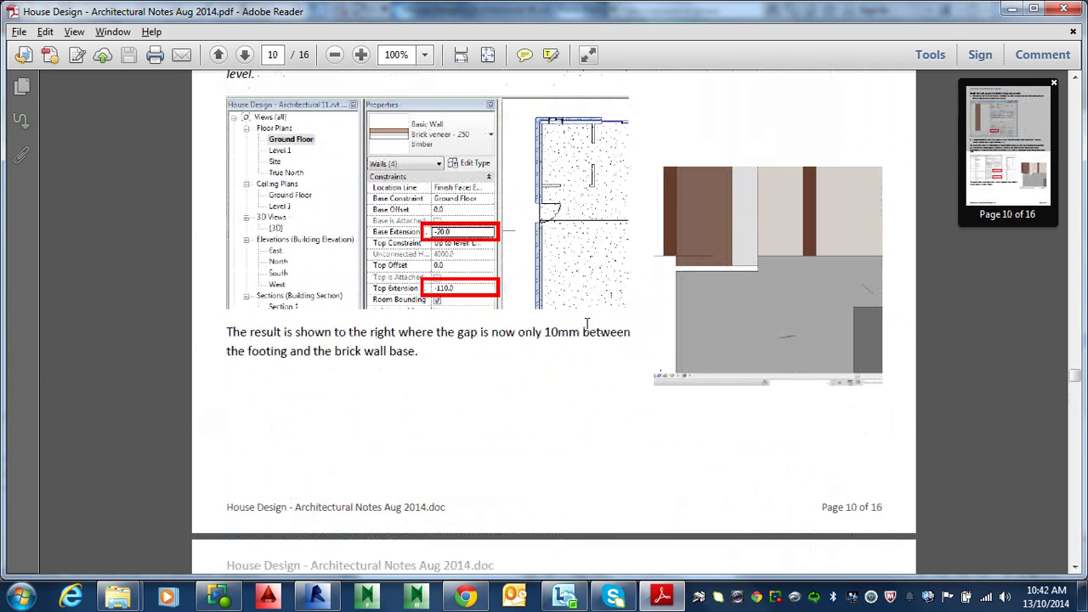
{"action": "scroll", "coordinate": [411, 337], "scroll_direction": "up", "scroll_amount": 2}
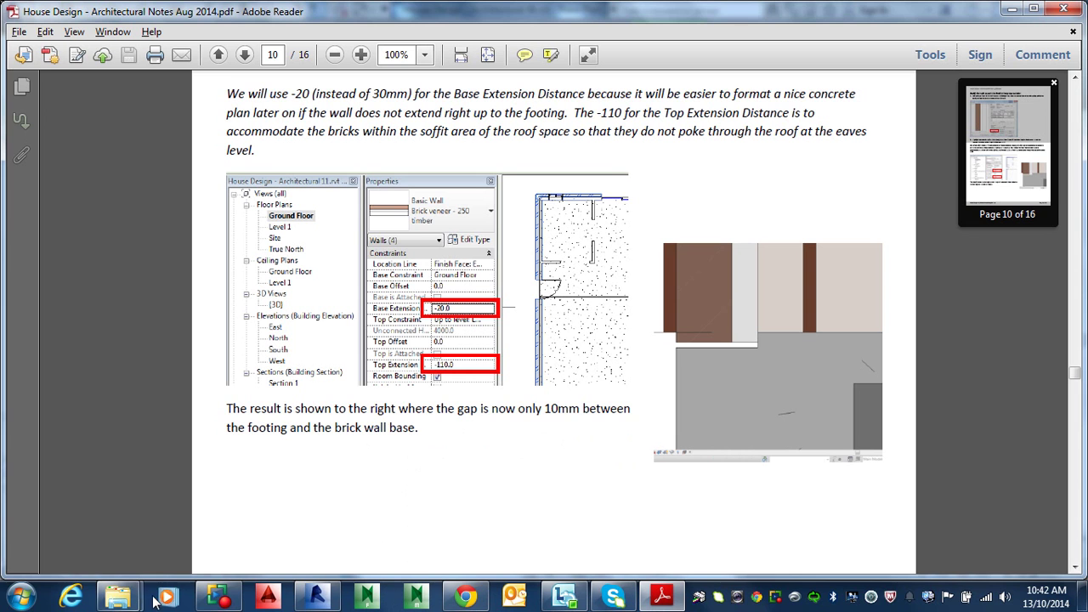
{"action": "left_click", "coordinate": [317, 598]}
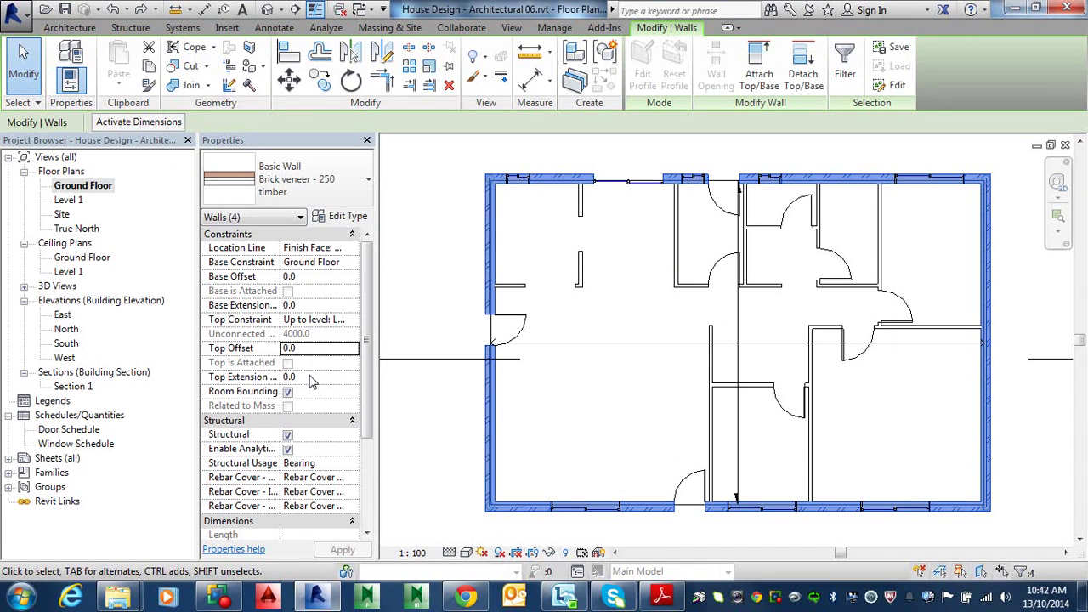
Set the base extension distance of the four exterior walls to -20 and the top extension distance to -110, and deselect them.
{"action": "left_click", "coordinate": [295, 306]}
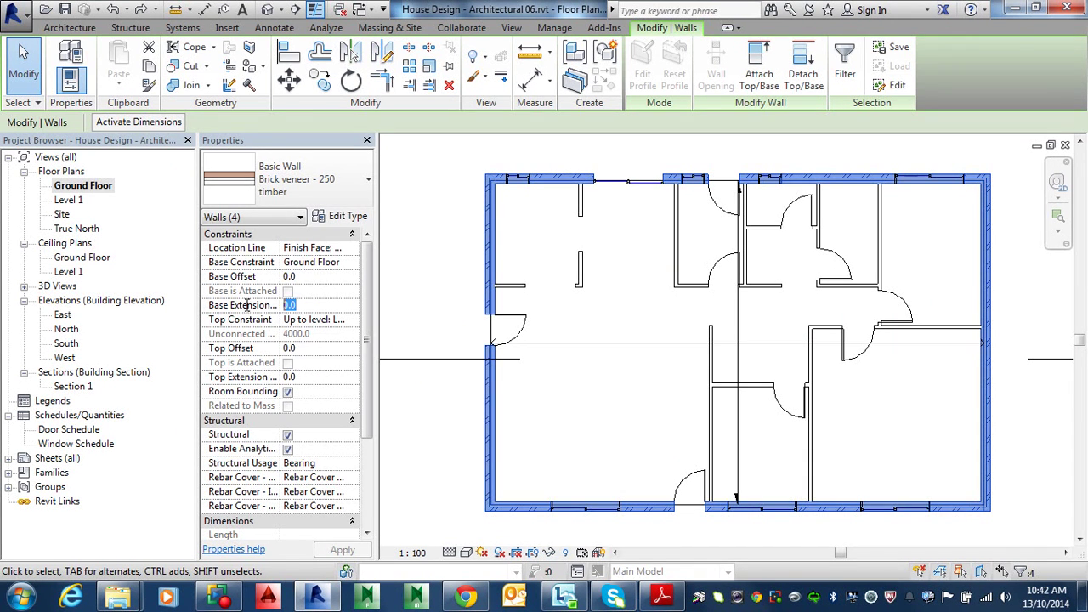
{"action": "type", "text": "-20"}
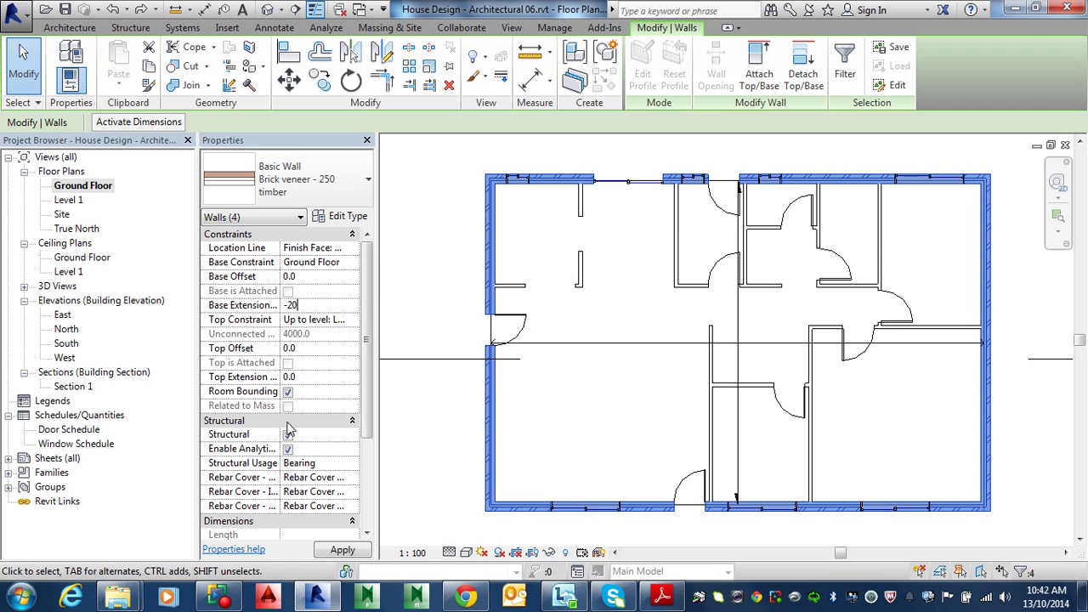
{"action": "left_click", "coordinate": [309, 380]}
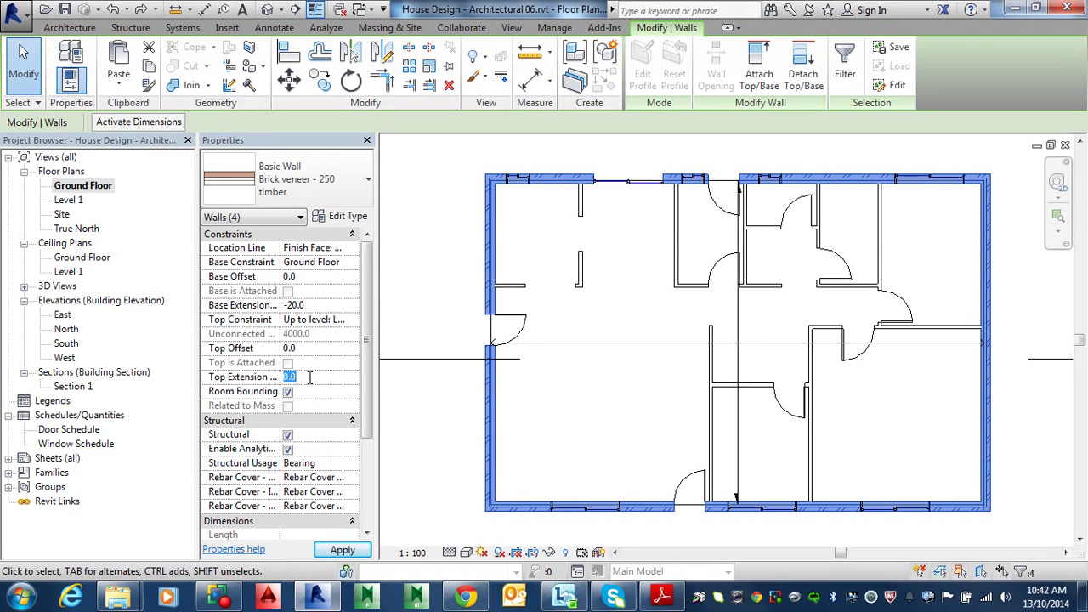
{"action": "type", "text": "-11"}
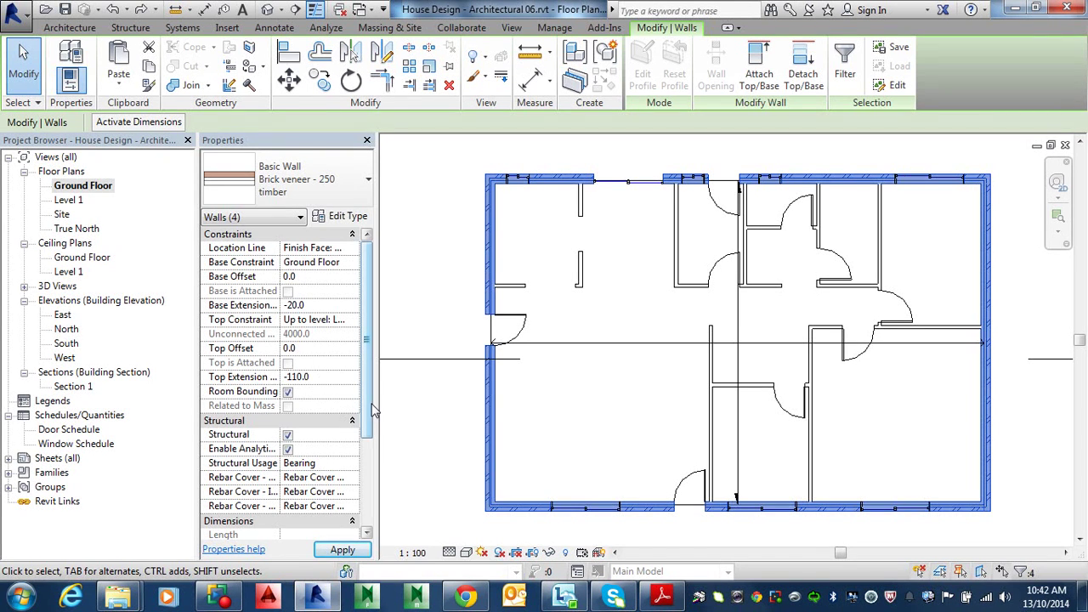
{"action": "key", "text": "Escape"}
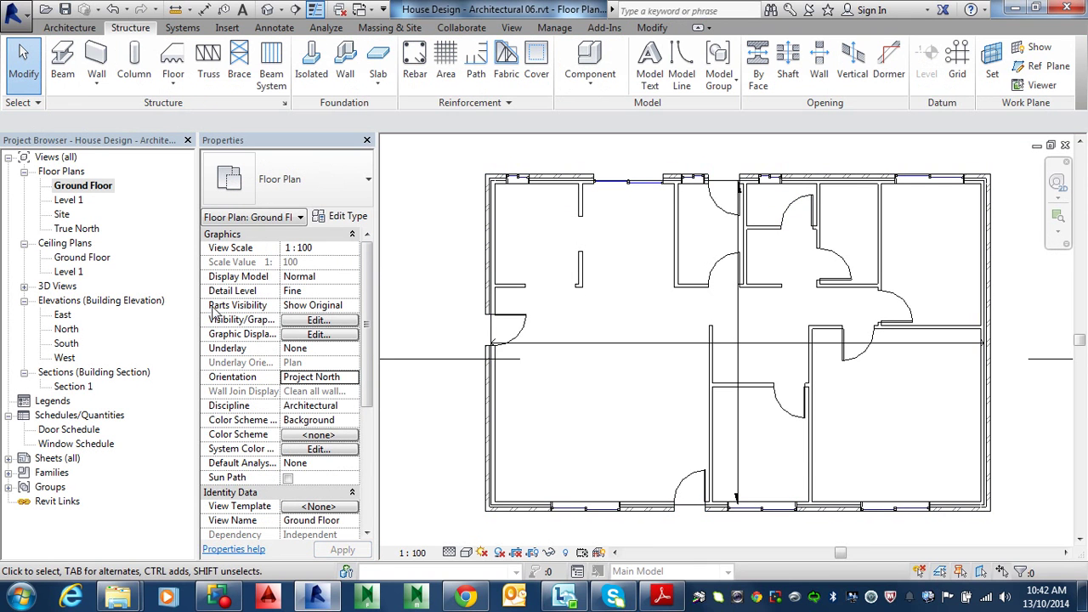
Examine the gap between the extended brickwork and the footing at both ends of the house in Section 1.
{"action": "double_click", "coordinate": [73, 386]}
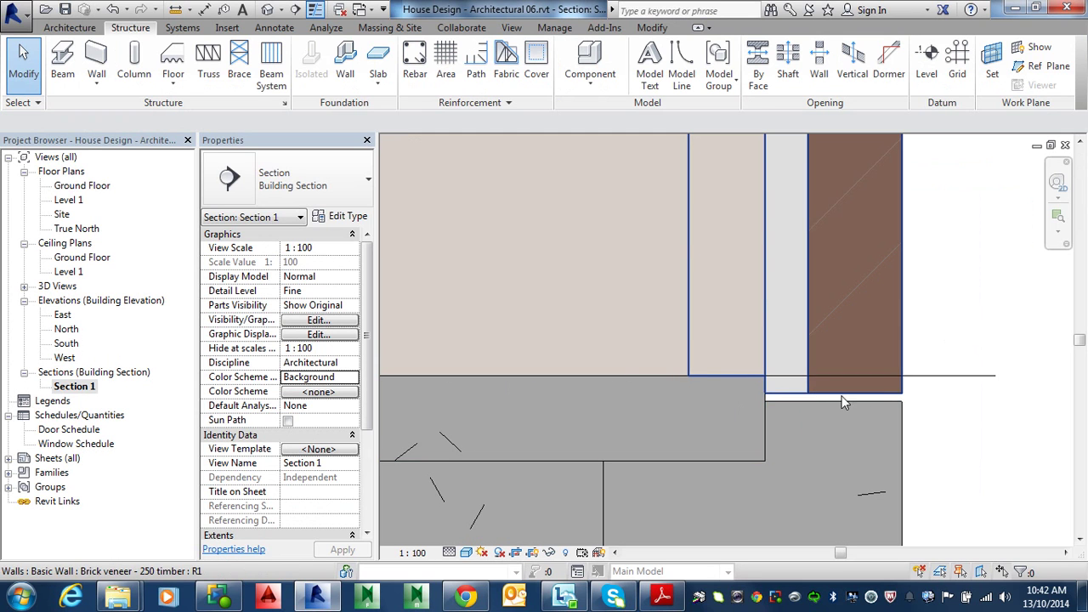
{"action": "middle_click_drag", "start_coordinate": [874, 401], "coordinate": [582, 367]}
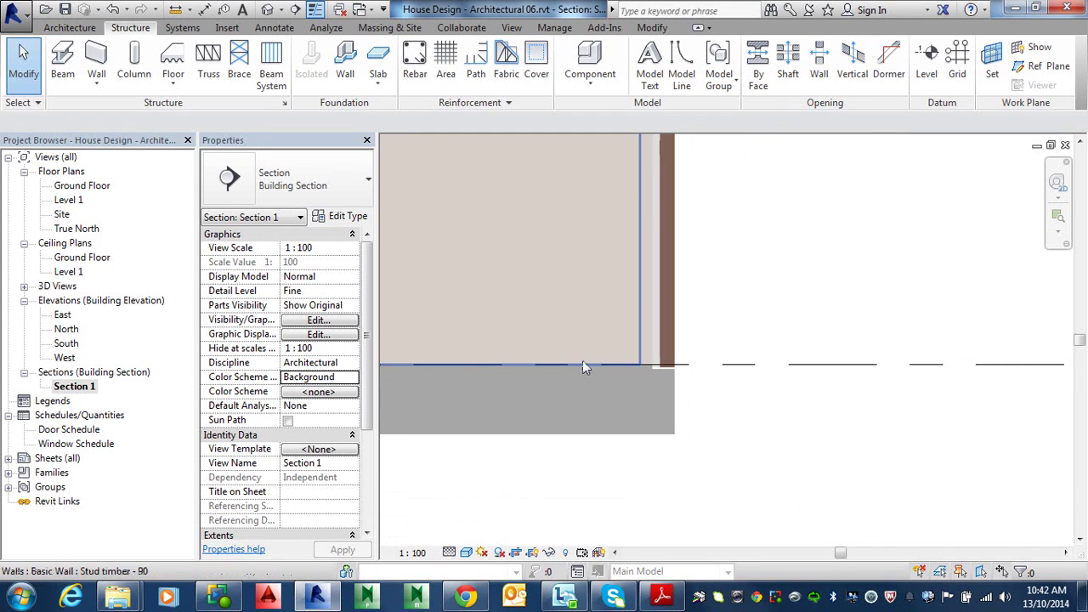
{"action": "scroll", "coordinate": [582, 367], "scroll_direction": "down", "scroll_amount": 6}
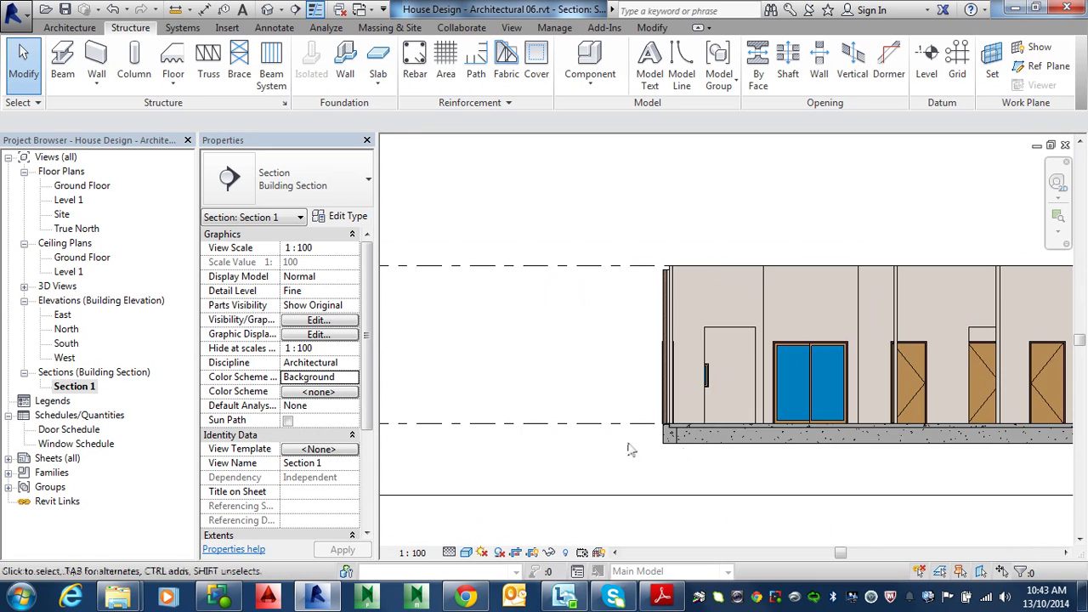
{"action": "scroll", "coordinate": [630, 445], "scroll_direction": "up", "scroll_amount": 5}
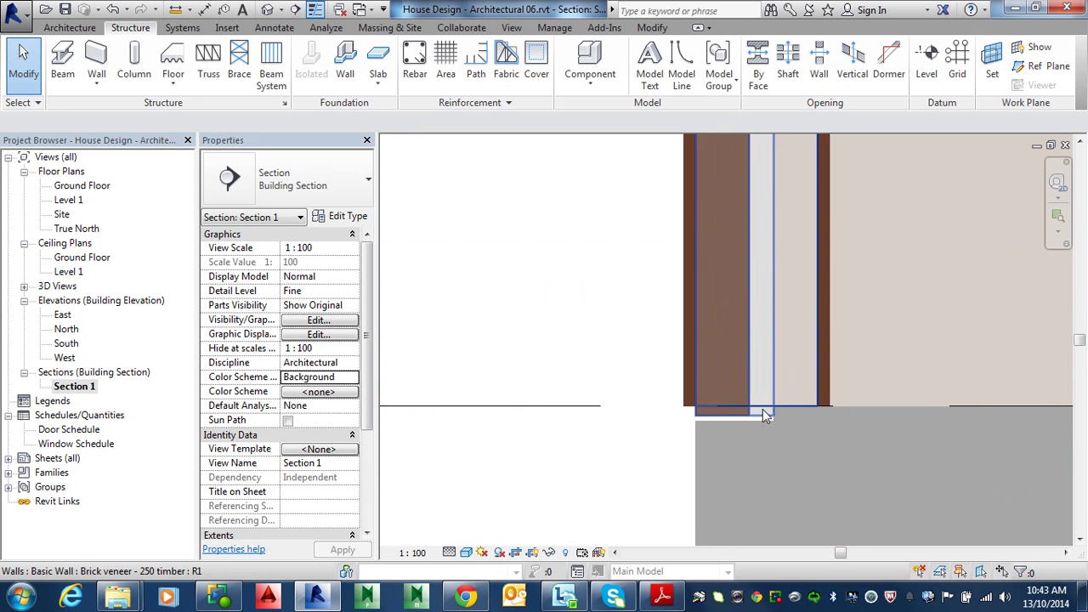
Open the 3D view of the house and set its visual style to Shaded.
{"action": "scroll", "coordinate": [646, 335], "scroll_direction": "down", "scroll_amount": 5}
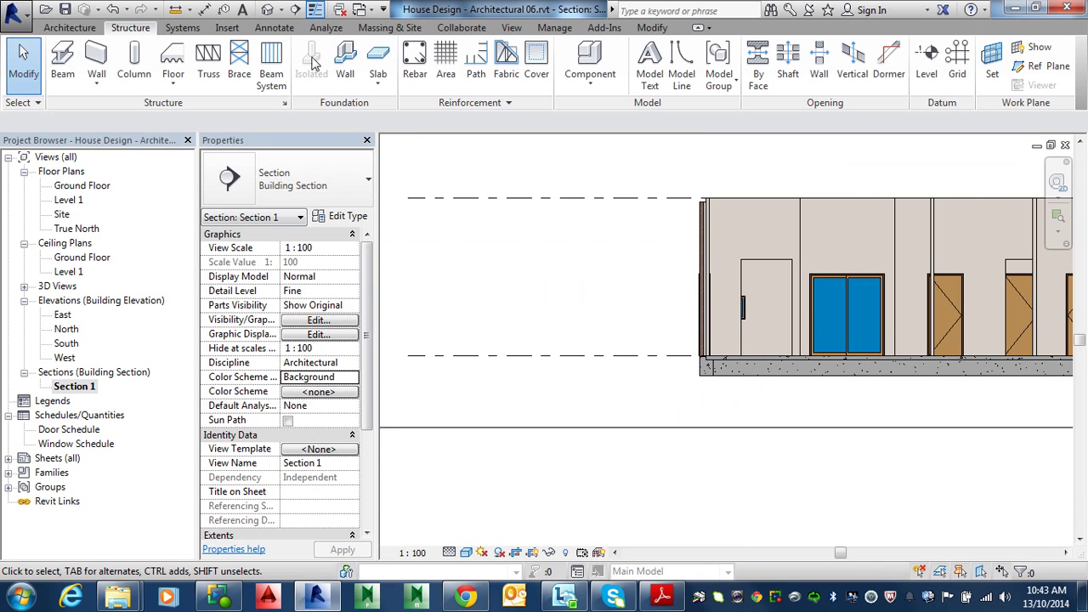
{"action": "left_click", "coordinate": [268, 9]}
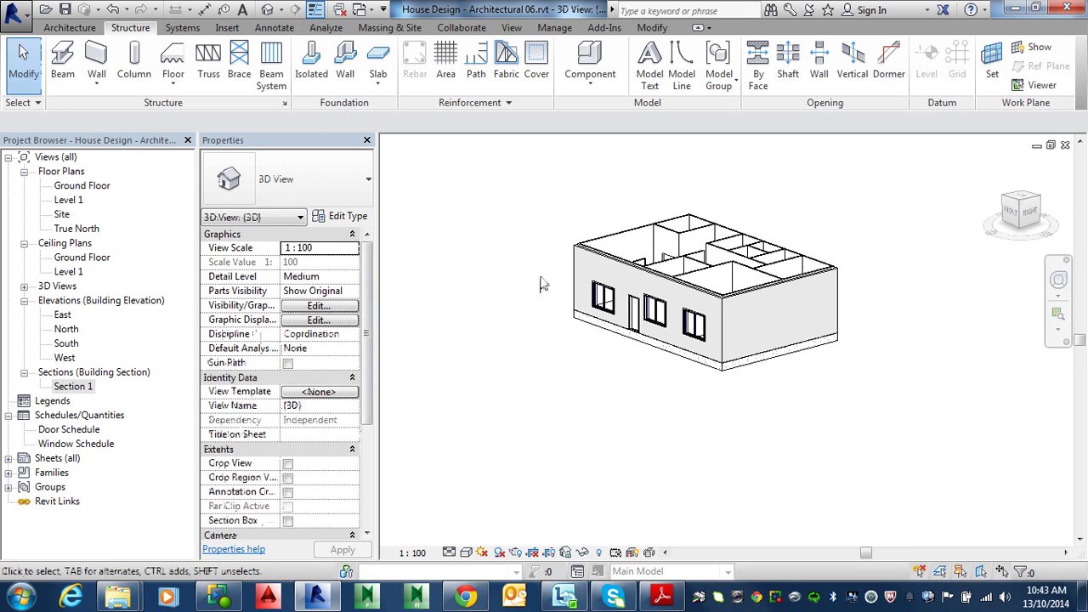
{"action": "scroll", "coordinate": [723, 357], "scroll_direction": "up", "scroll_amount": 5}
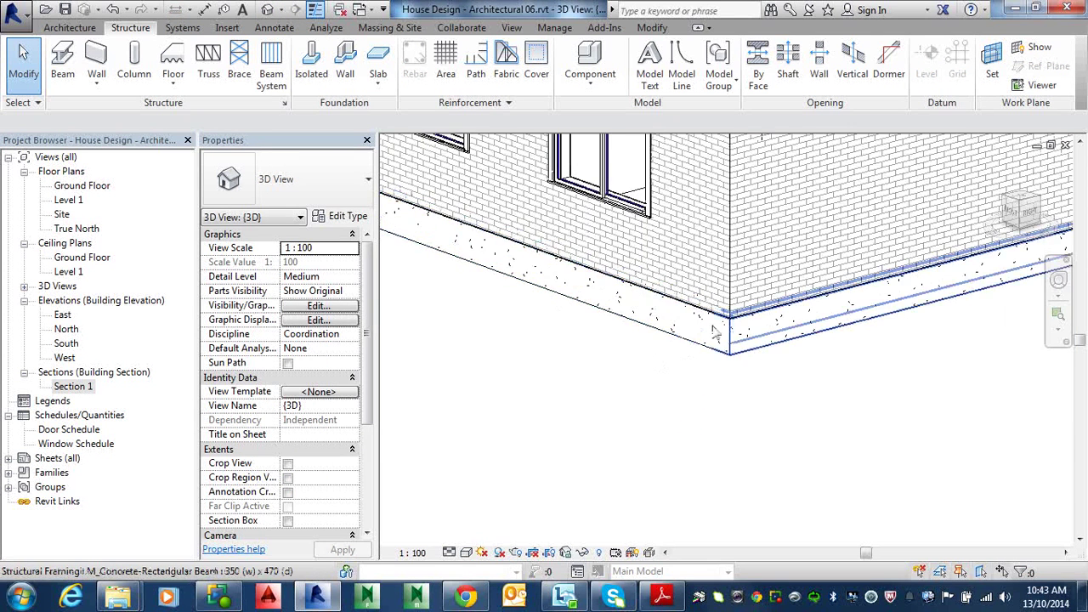
{"action": "scroll", "coordinate": [714, 334], "scroll_direction": "up", "scroll_amount": 5}
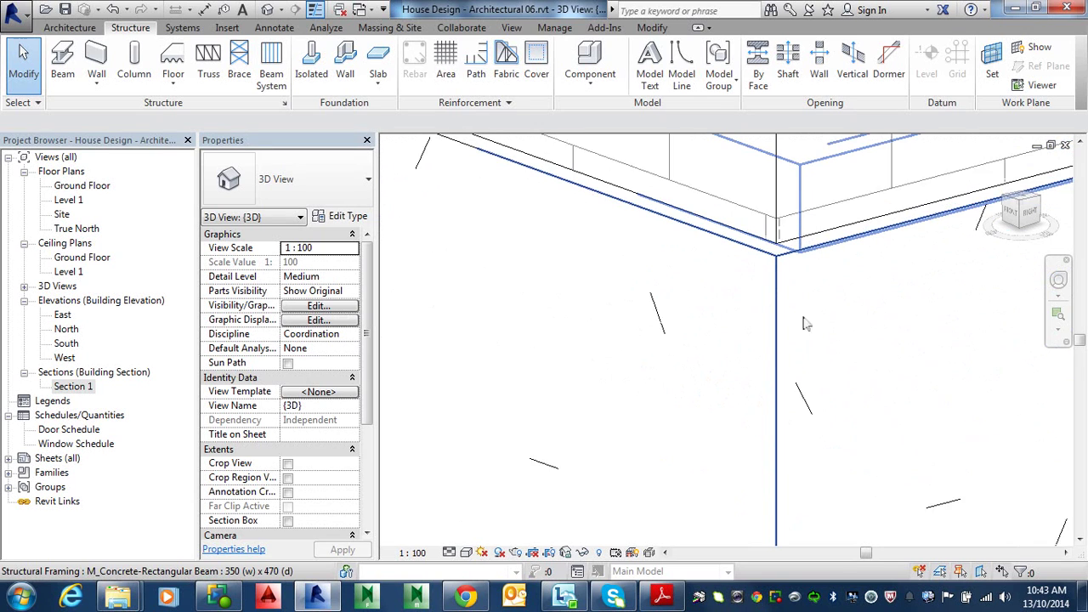
{"action": "middle_click_drag", "start_coordinate": [816, 376], "coordinate": [831, 329], "text": "shift"}
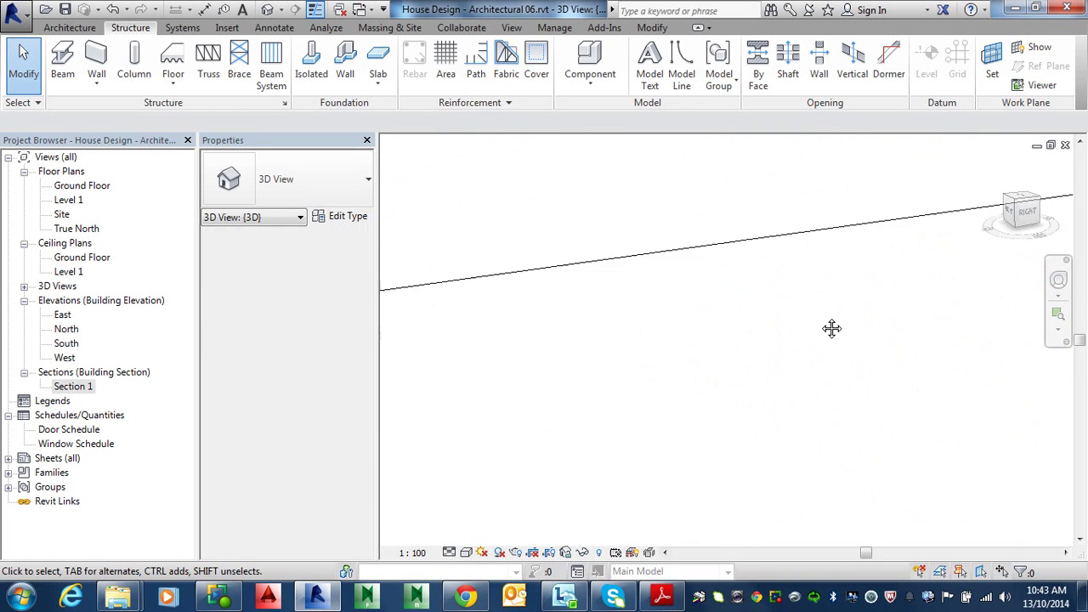
{"action": "scroll", "coordinate": [765, 349], "scroll_direction": "down", "scroll_amount": 12}
{"action": "middle_click_drag", "start_coordinate": [740, 357], "coordinate": [725, 363], "text": "shift"}
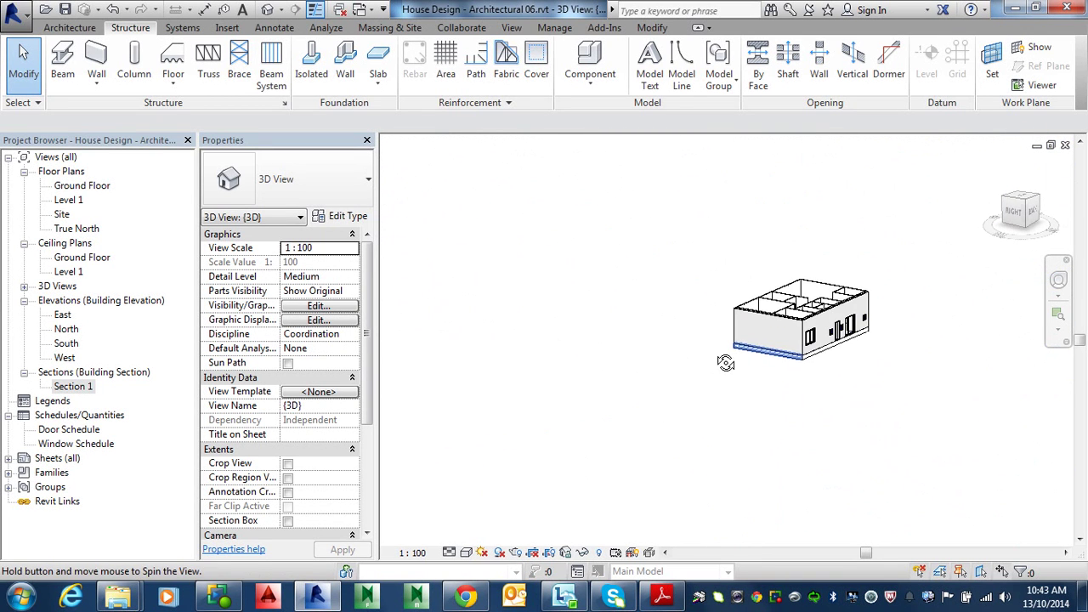
{"action": "left_click", "coordinate": [466, 552]}
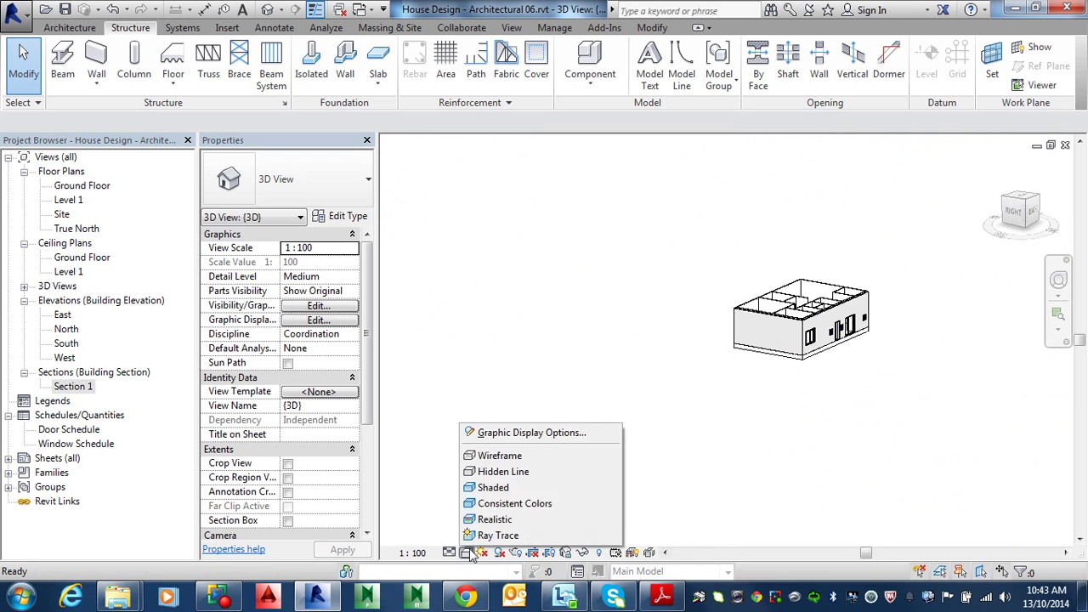
{"action": "left_click", "coordinate": [501, 492]}
Examine the joint between the brickwork and the concrete edge beam at the house corner in the 3D view.
{"action": "scroll", "coordinate": [759, 374], "scroll_direction": "up", "scroll_amount": 8}
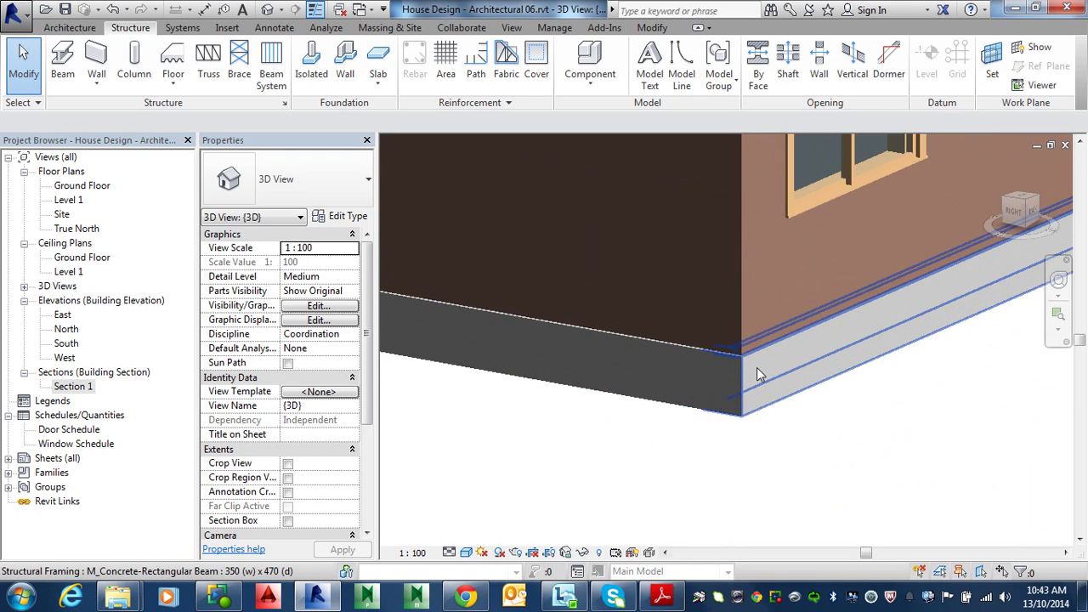
{"action": "middle_click_drag", "start_coordinate": [759, 374], "coordinate": [799, 375], "text": "shift"}
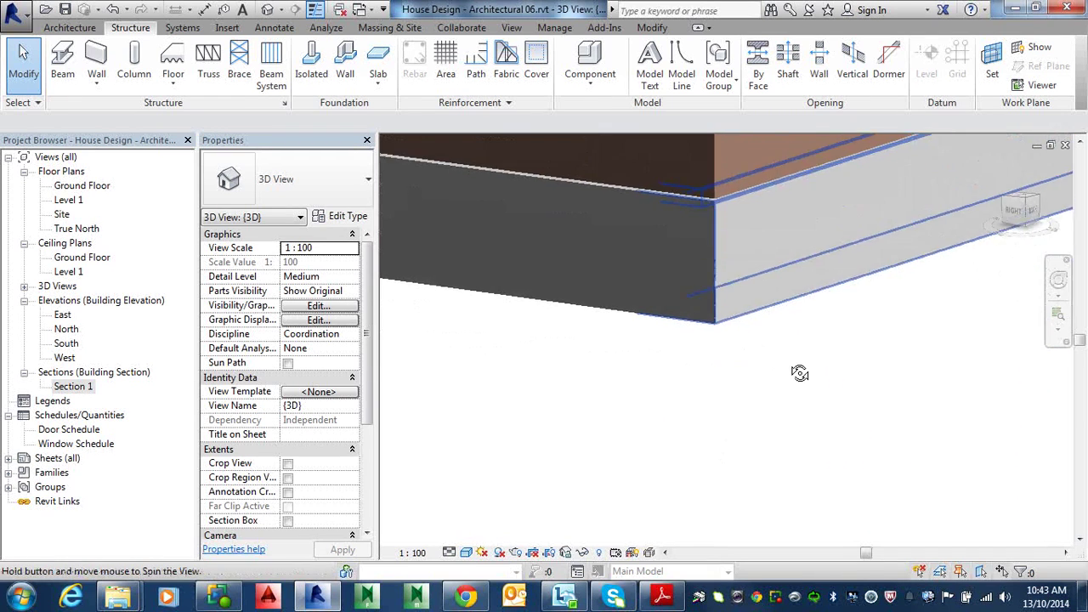
{"action": "scroll", "coordinate": [800, 374], "scroll_direction": "up", "scroll_amount": 3}
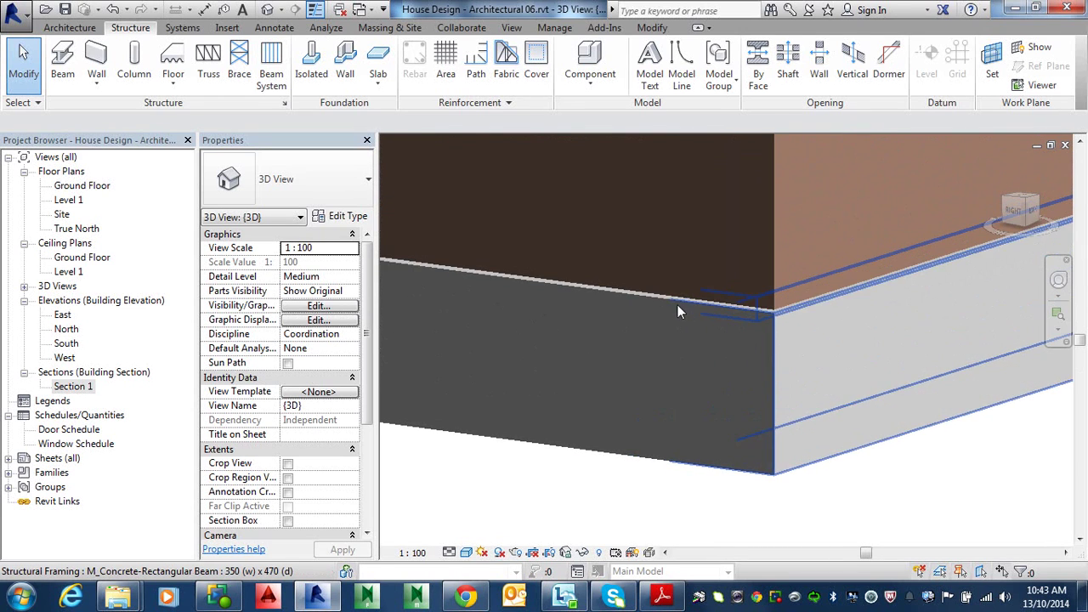
{"action": "scroll", "coordinate": [676, 311], "scroll_direction": "up", "scroll_amount": 2}
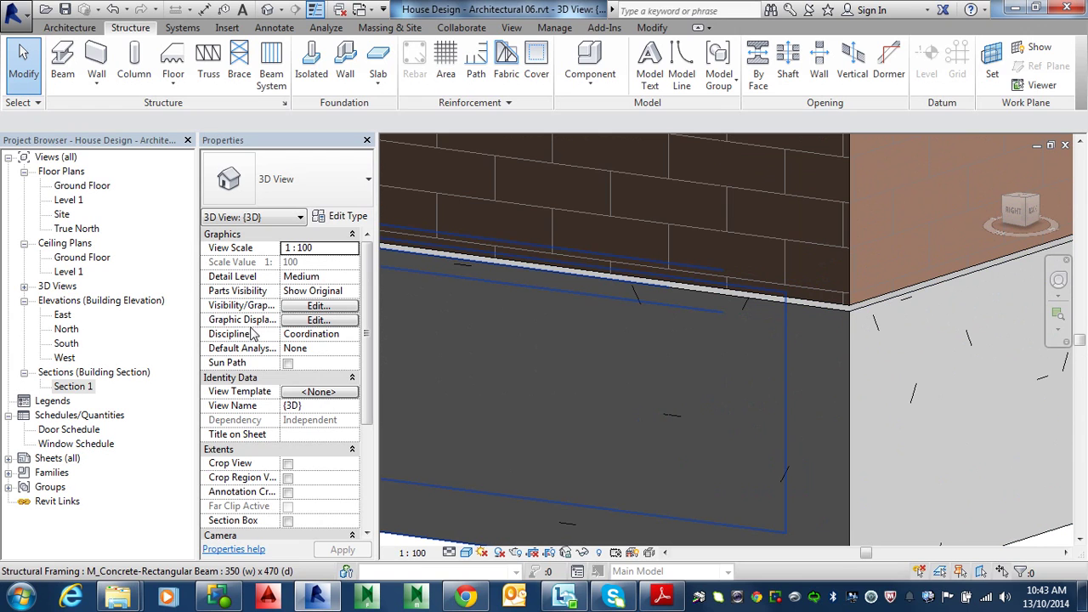
In Section 1, set the y Justification of the 350 x 470 concrete edge beam under the left-end exterior wall to Left.
{"action": "double_click", "coordinate": [74, 386]}
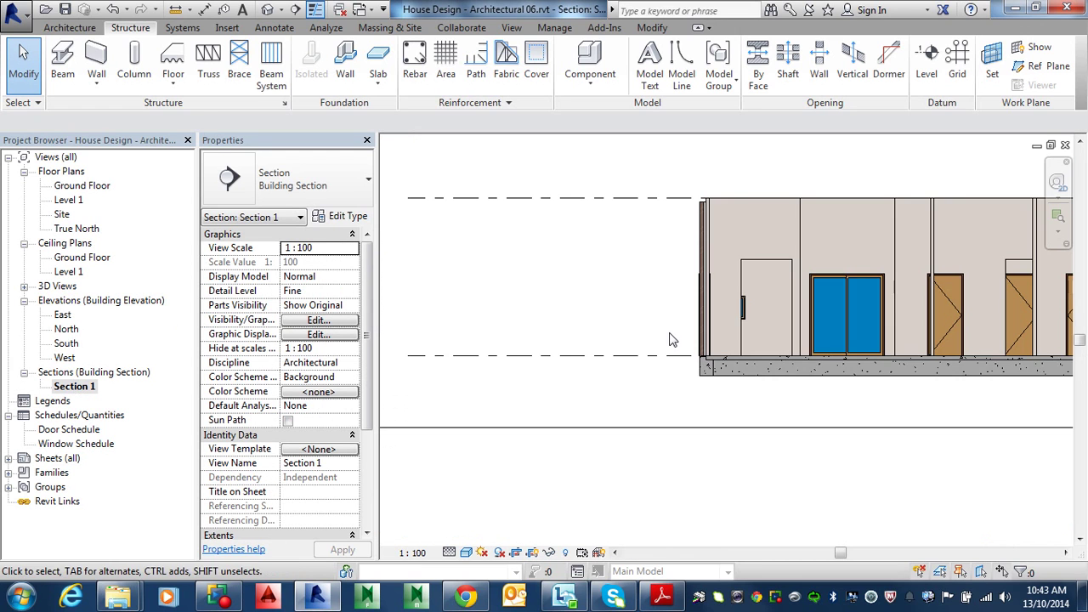
{"action": "scroll", "coordinate": [680, 369], "scroll_direction": "up", "scroll_amount": 5}
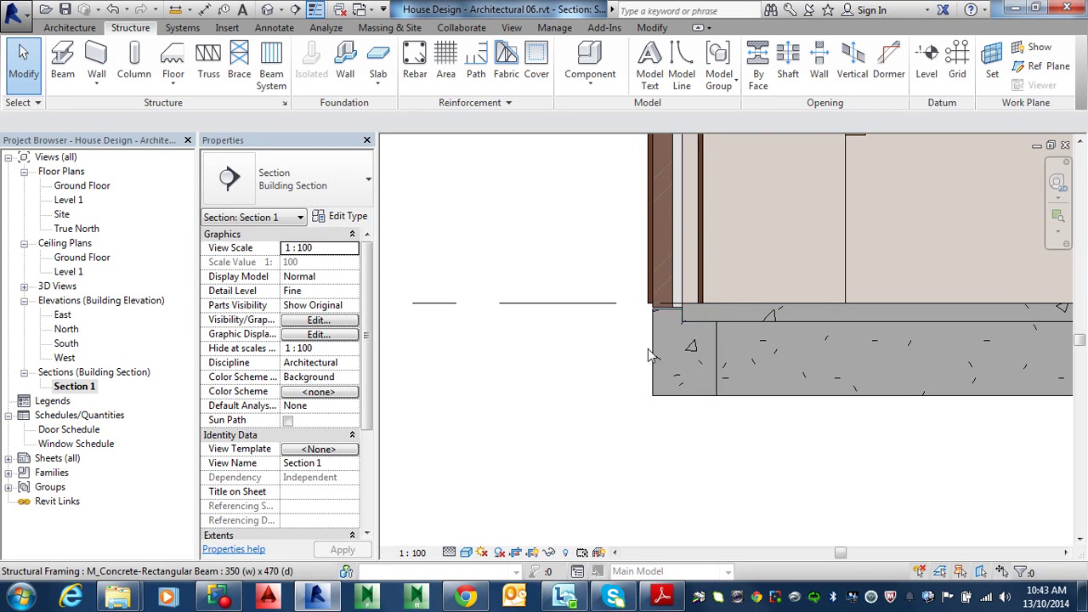
{"action": "left_click", "coordinate": [655, 363]}
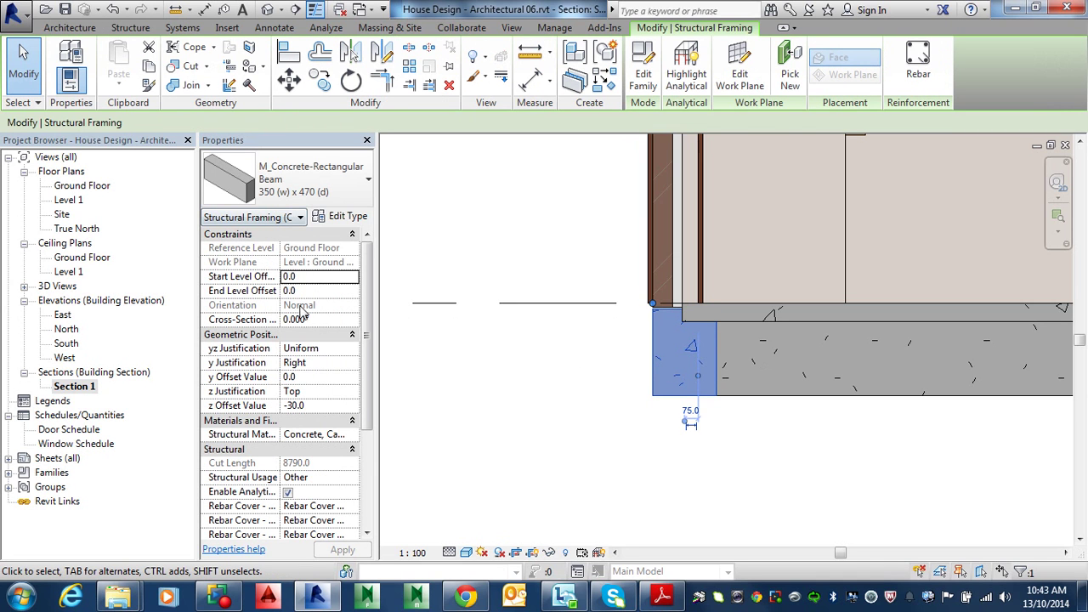
{"action": "left_click", "coordinate": [316, 365]}
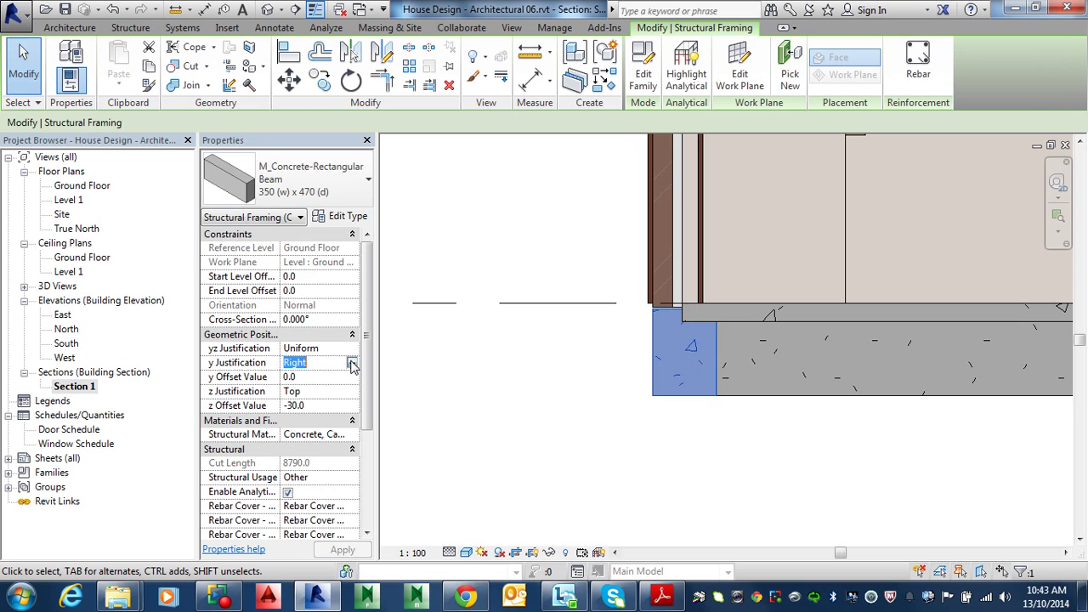
{"action": "left_click", "coordinate": [351, 363]}
{"action": "left_click", "coordinate": [294, 390]}
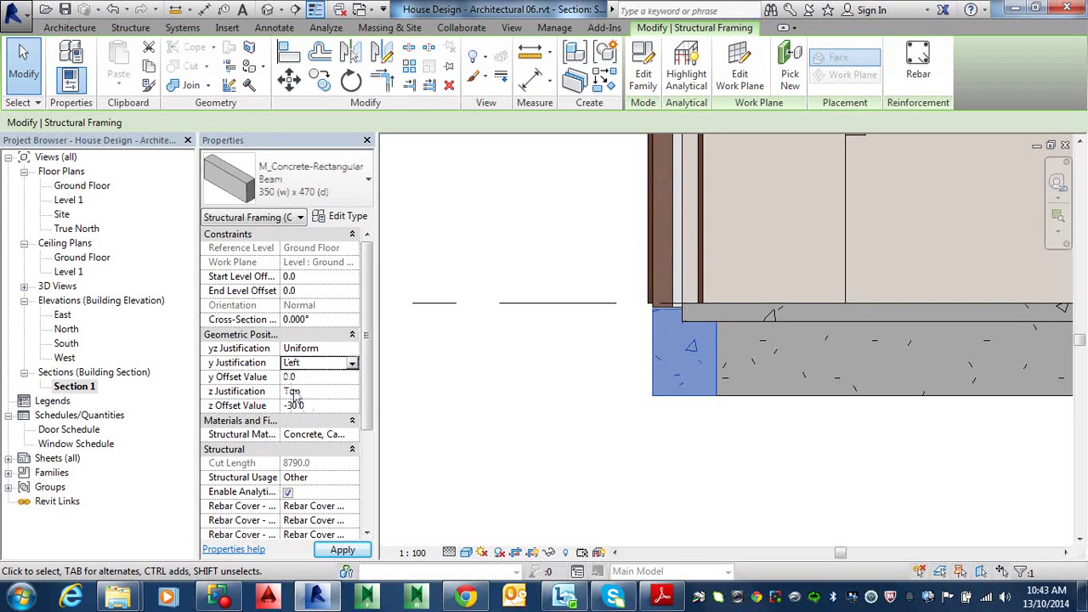
{"action": "left_click", "coordinate": [336, 551]}
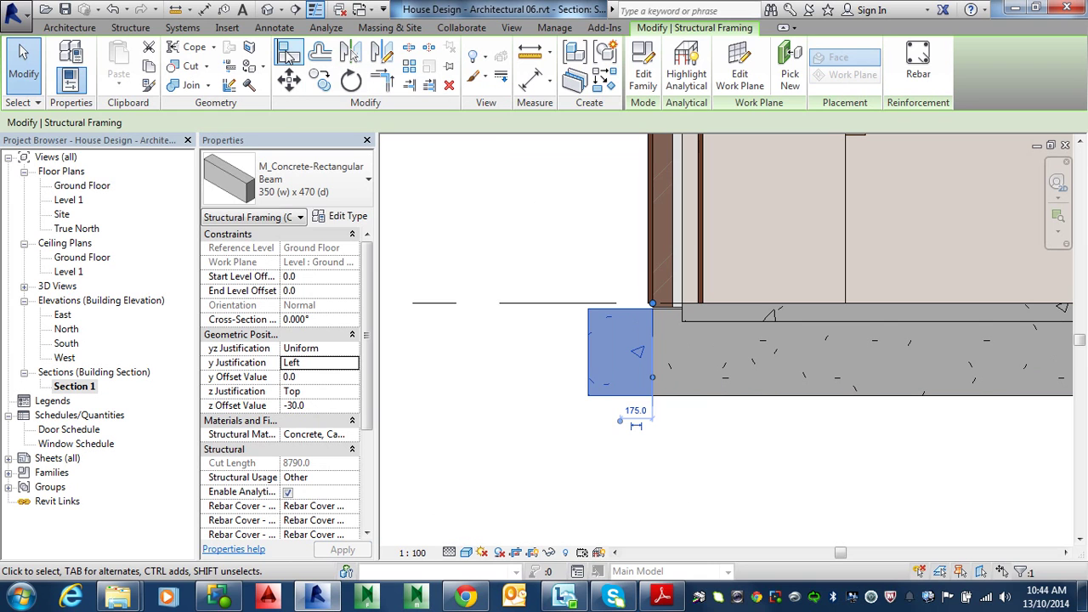
Align the outer face of the left-end edge beam in Section 1 with the outer brick face of the wall above.
{"action": "left_click", "coordinate": [289, 53]}
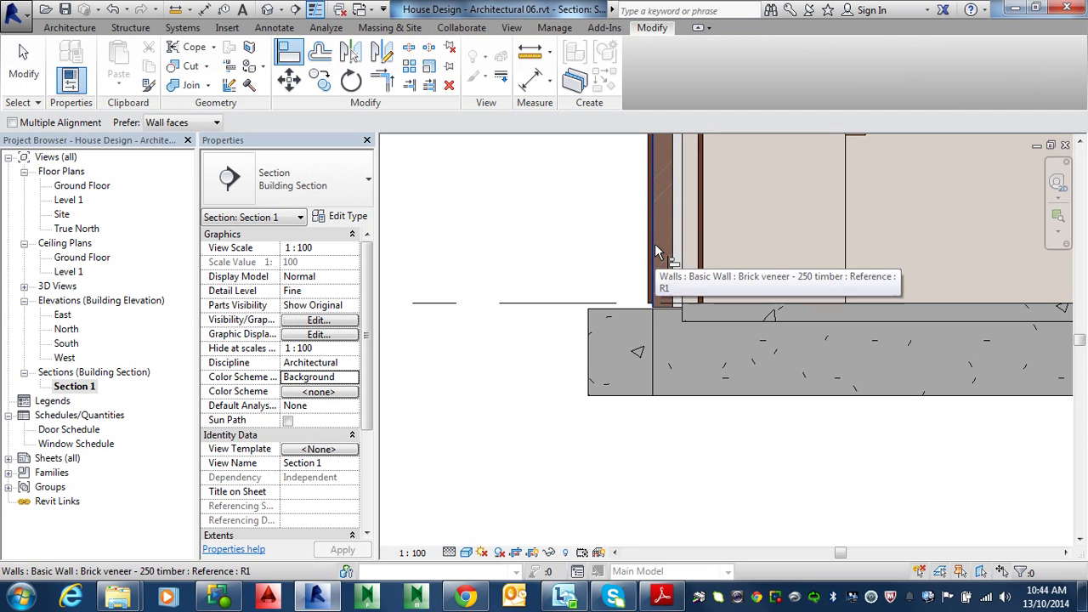
{"action": "scroll", "coordinate": [656, 237], "scroll_direction": "up", "scroll_amount": 1}
{"action": "middle_click_drag", "start_coordinate": [665, 203], "coordinate": [655, 388]}
{"action": "scroll", "coordinate": [655, 226], "scroll_direction": "down", "scroll_amount": 3}
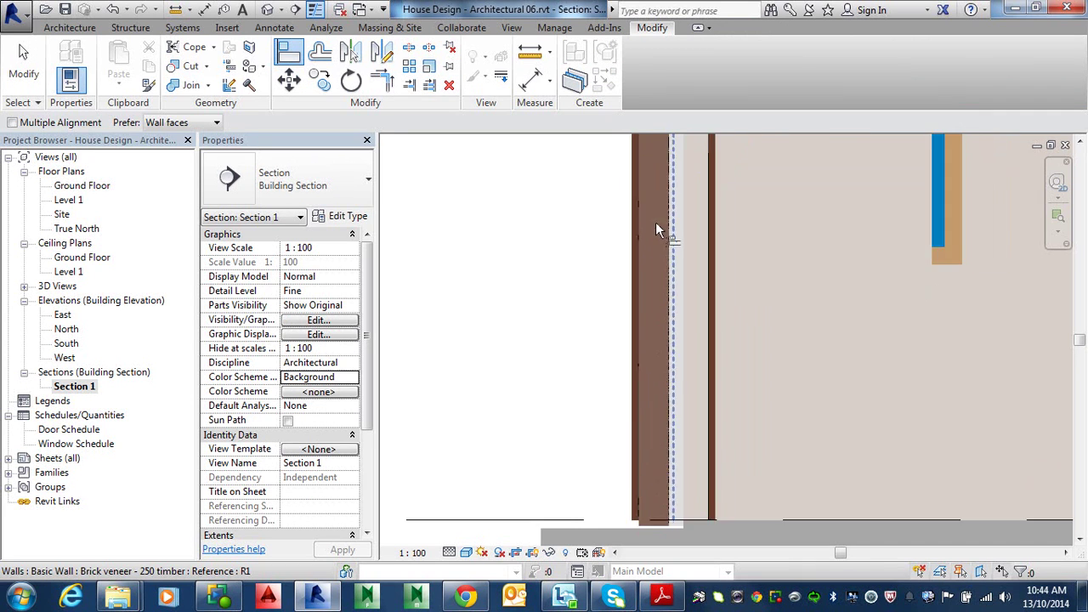
{"action": "middle_click_drag", "start_coordinate": [658, 213], "coordinate": [625, 436]}
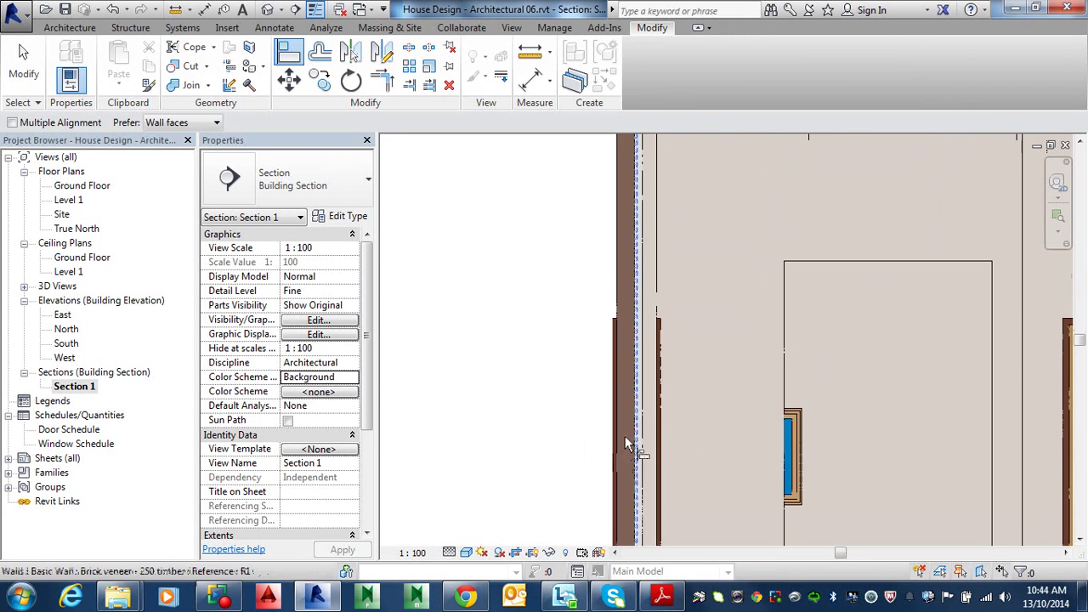
{"action": "left_click", "coordinate": [618, 268]}
{"action": "scroll", "coordinate": [619, 335], "scroll_direction": "down", "scroll_amount": 3}
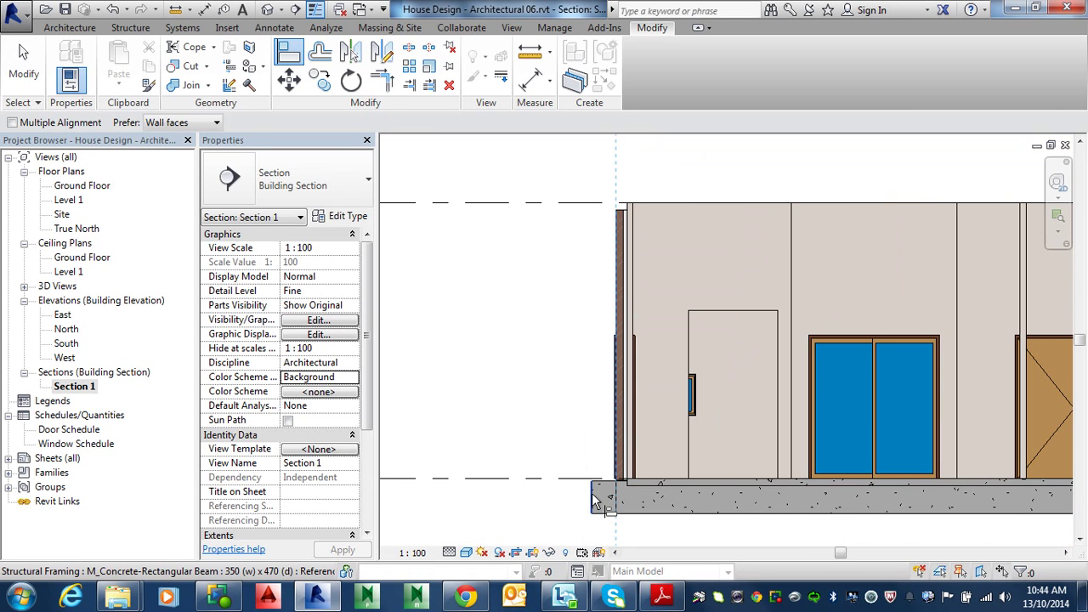
{"action": "left_click", "coordinate": [596, 502]}
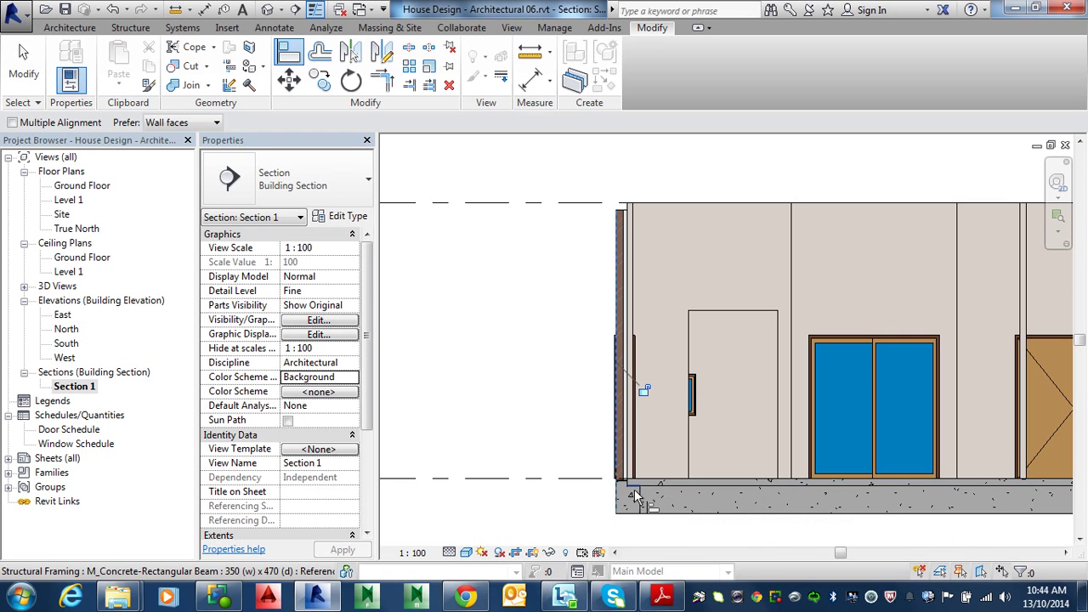
{"action": "key", "text": "Escape"}
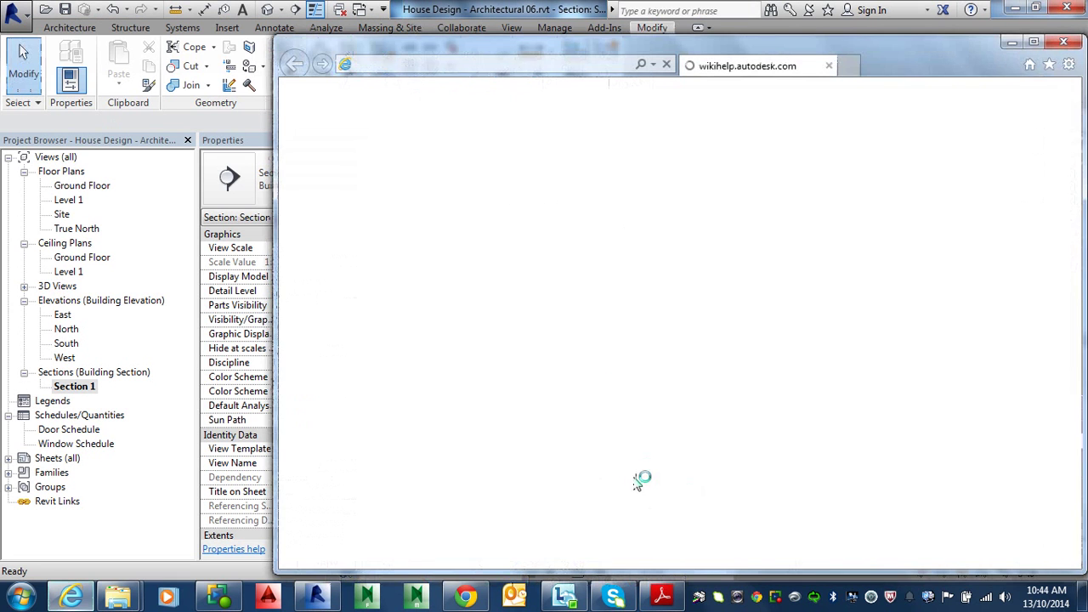
{"action": "left_click", "coordinate": [1064, 41]}
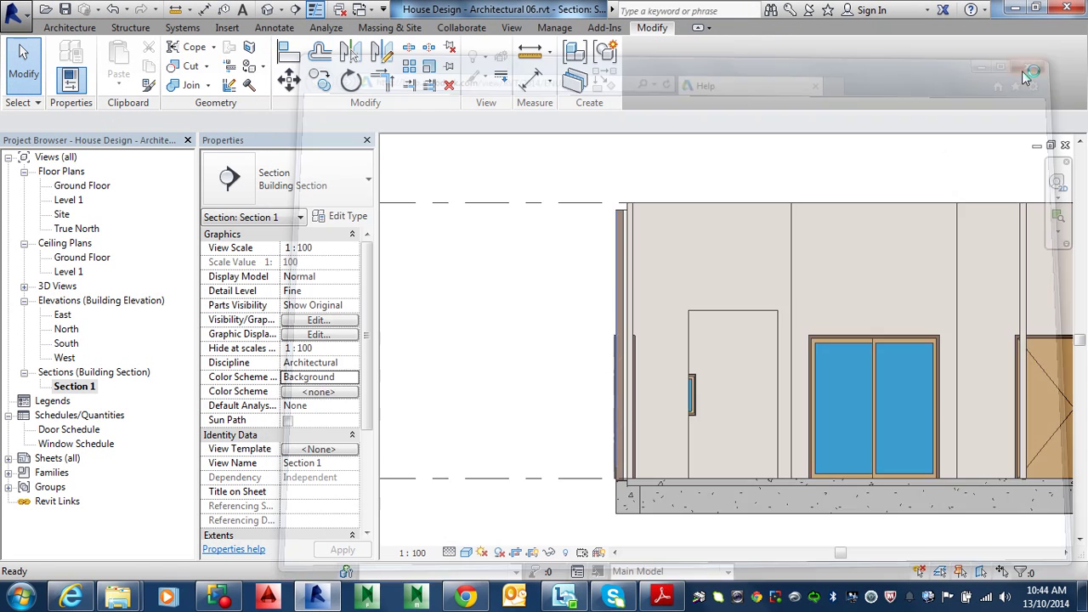
{"action": "left_click", "coordinate": [630, 502]}
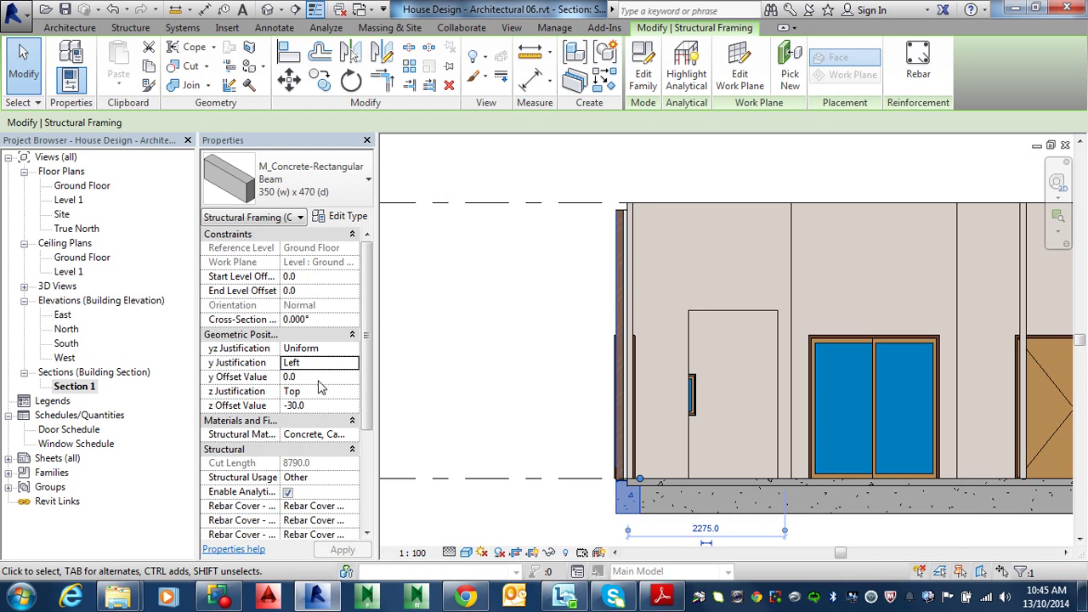
{"action": "left_click", "coordinate": [574, 493]}
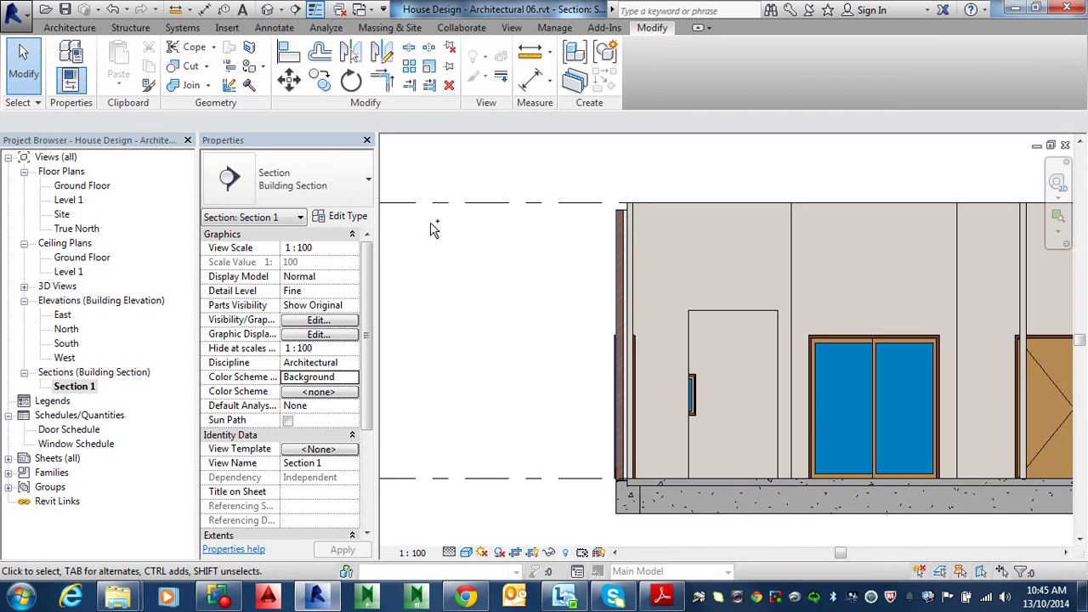
In the 3D view, align the edge beam under the windowless end wall with the wall's outer brick face and lock the alignment.
{"action": "left_click", "coordinate": [269, 10]}
{"action": "scroll", "coordinate": [730, 329], "scroll_direction": "down", "scroll_amount": 5}
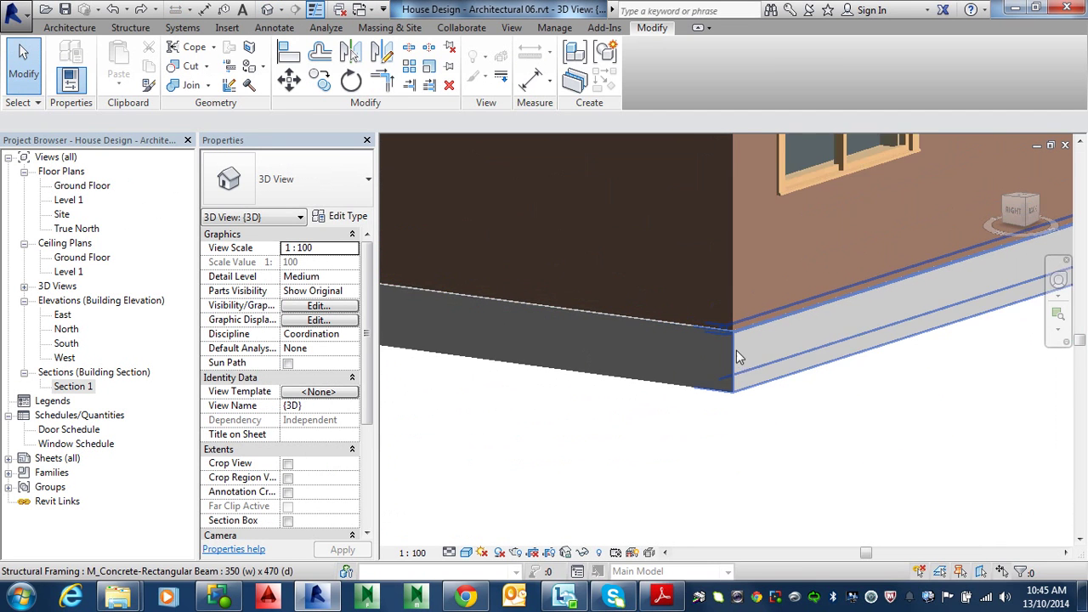
{"action": "middle_click_drag", "start_coordinate": [729, 400], "coordinate": [735, 371], "text": "shift"}
{"action": "scroll", "coordinate": [629, 426], "scroll_direction": "up", "scroll_amount": 4}
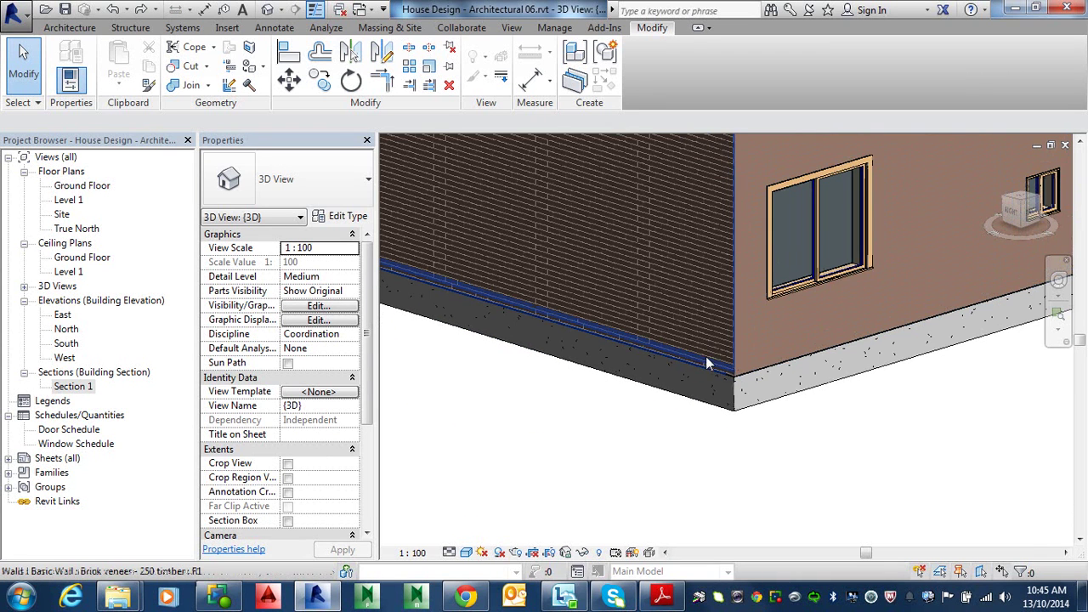
{"action": "left_click", "coordinate": [288, 51]}
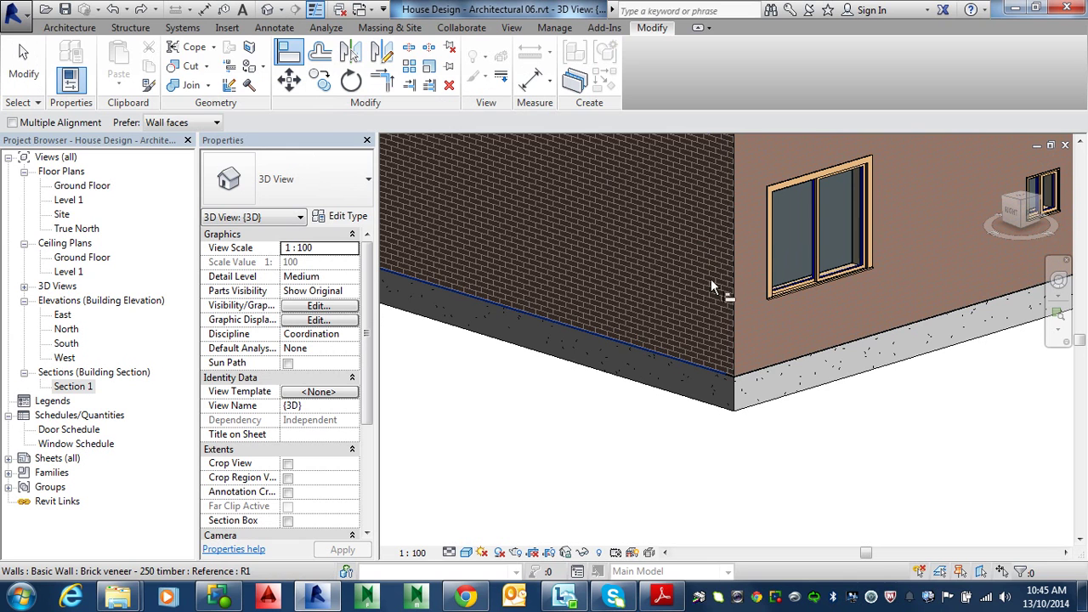
{"action": "scroll", "coordinate": [723, 280], "scroll_direction": "down", "scroll_amount": 5}
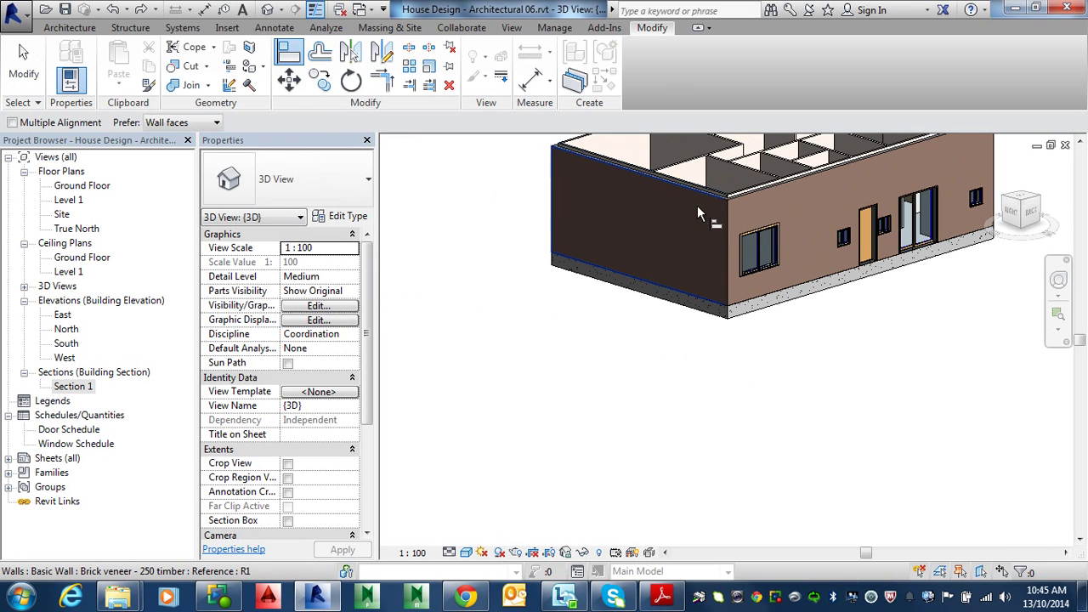
{"action": "scroll", "coordinate": [694, 208], "scroll_direction": "up", "scroll_amount": 3}
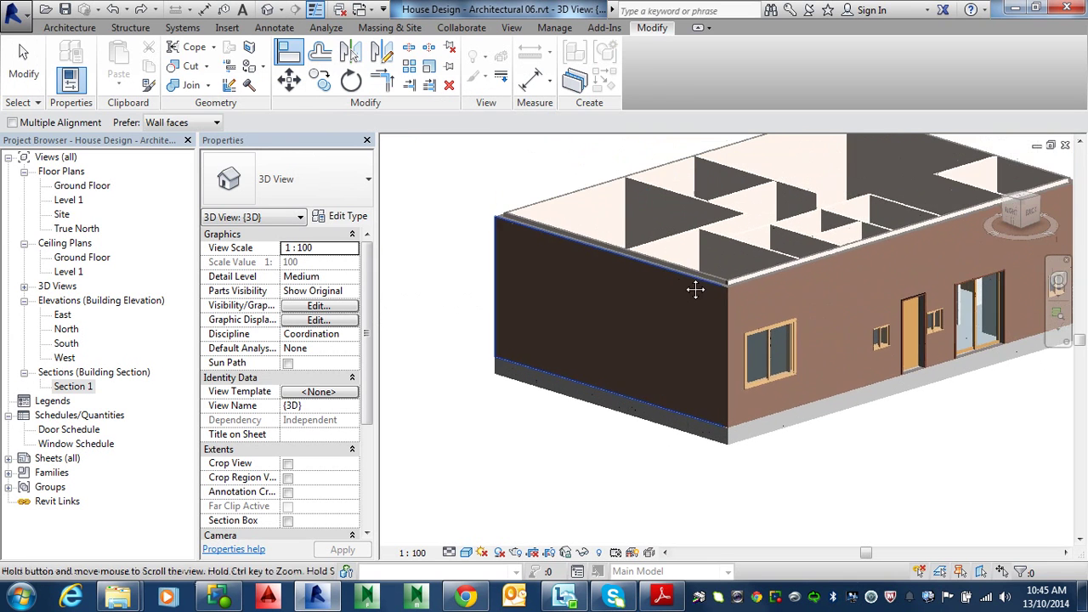
{"action": "left_click", "coordinate": [686, 281]}
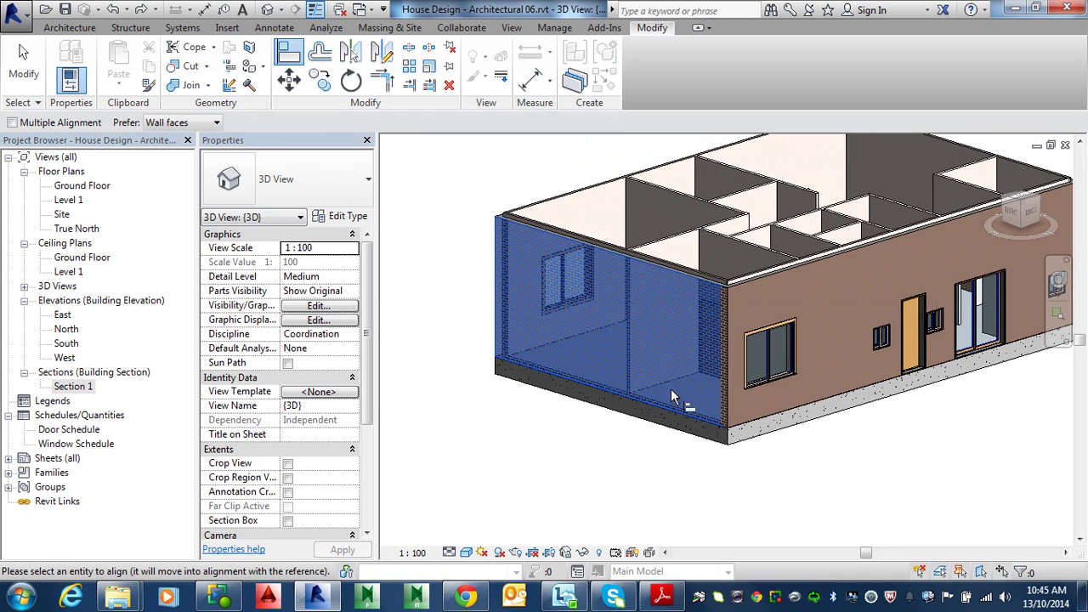
{"action": "scroll", "coordinate": [683, 426], "scroll_direction": "up", "scroll_amount": 4}
{"action": "scroll", "coordinate": [703, 417], "scroll_direction": "up", "scroll_amount": 2}
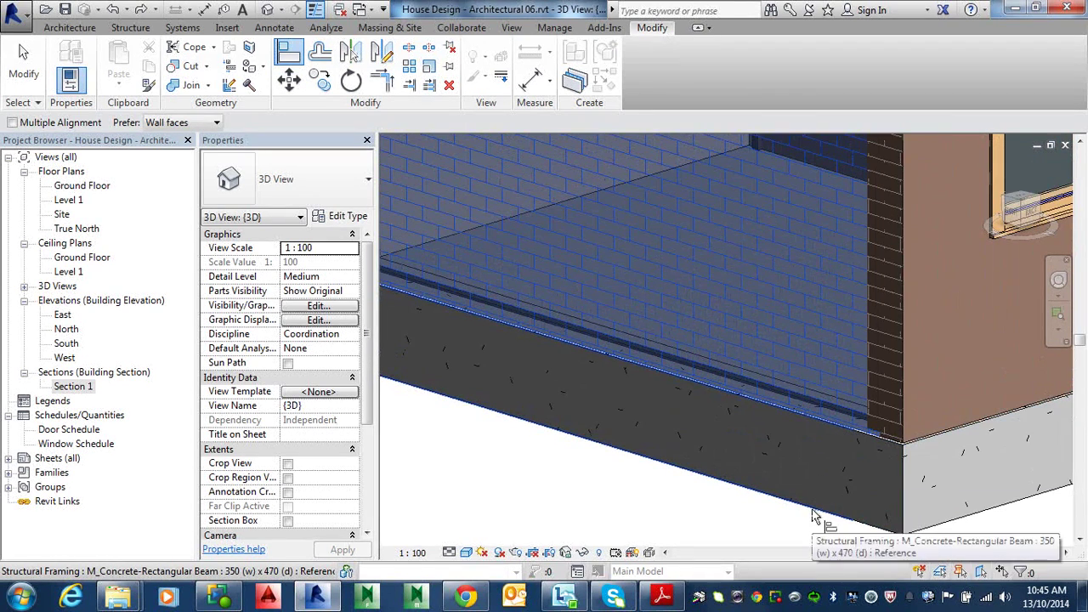
{"action": "left_click", "coordinate": [663, 409]}
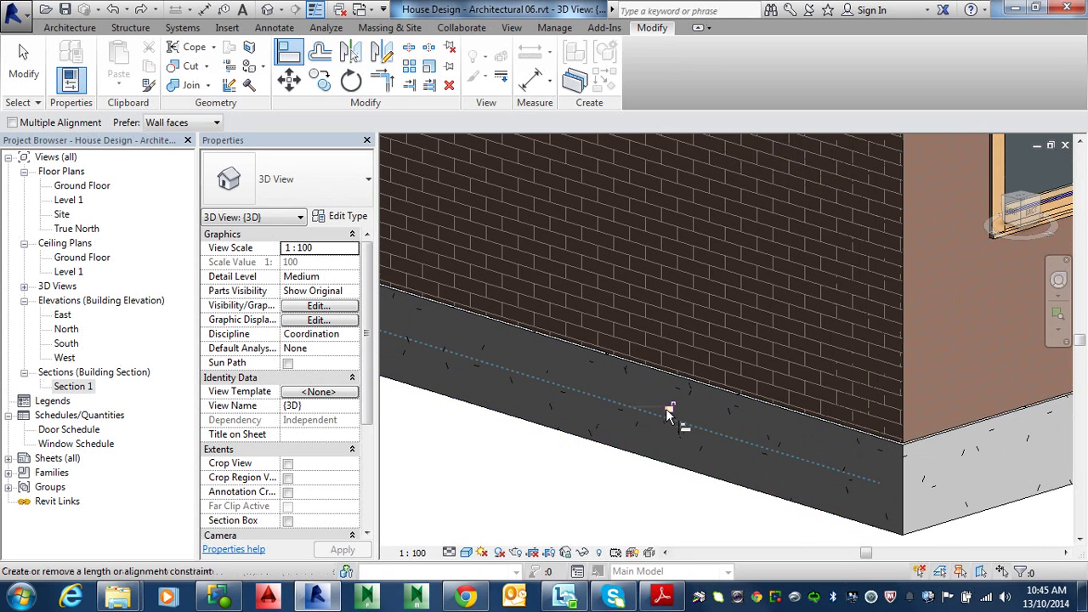
{"action": "left_click", "coordinate": [669, 410]}
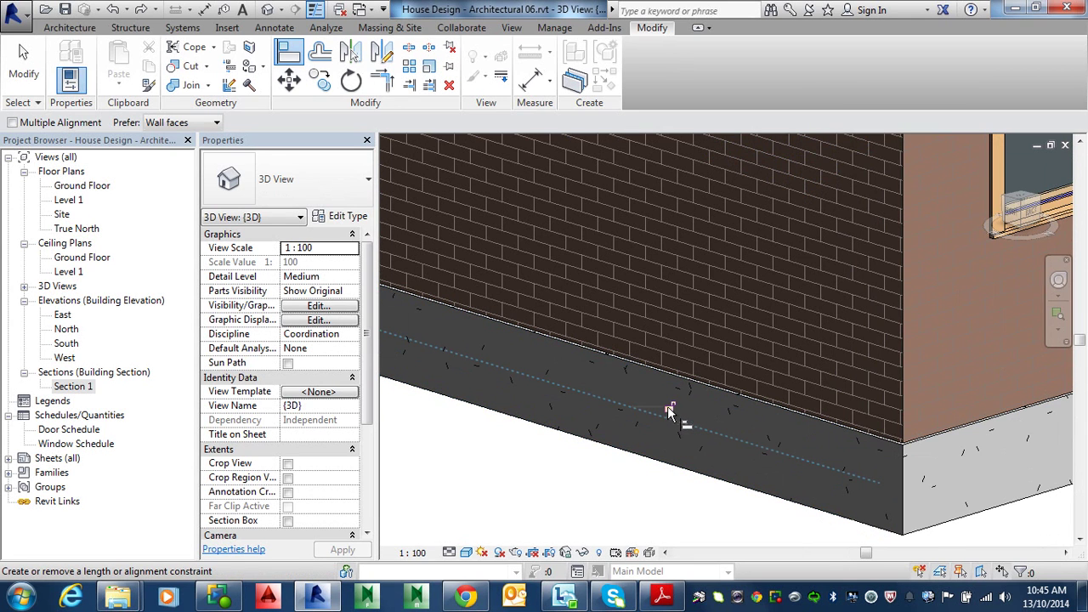